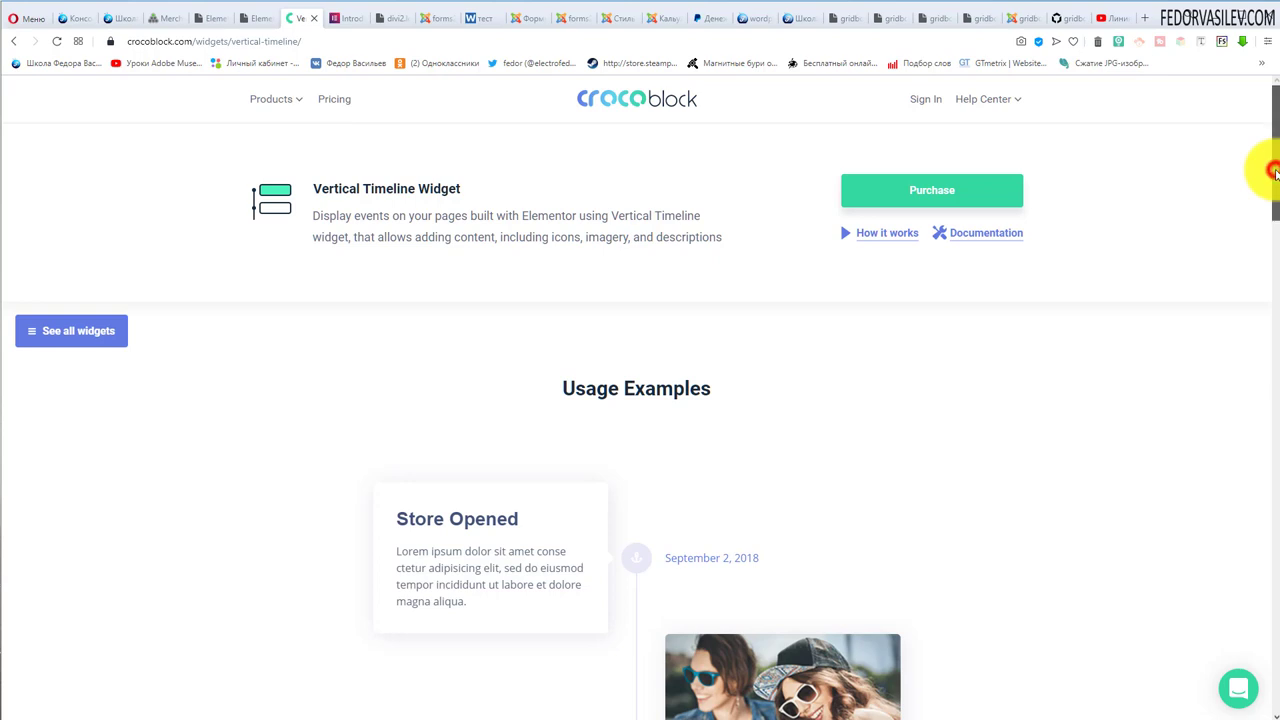
Examine the Vertical Timeline widget's usage example and the finished card timeline on the live site's home page.
left_click_drag(1275, 172, 1275, 228)
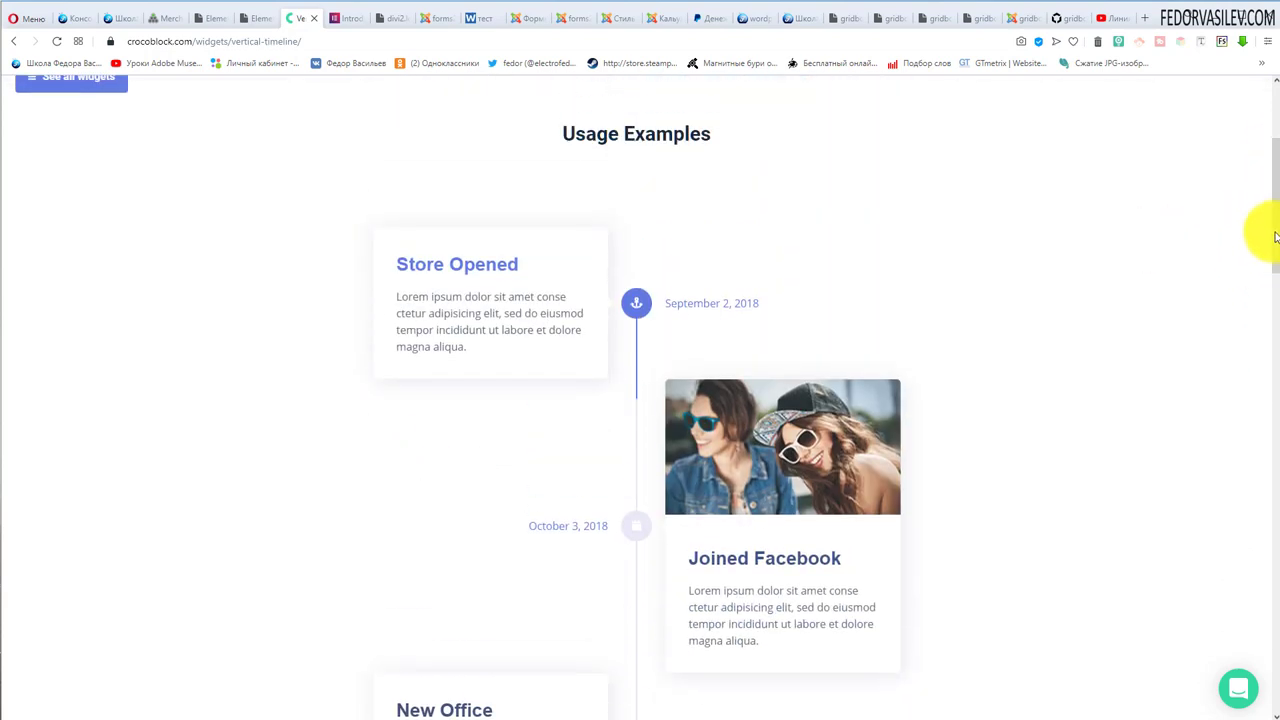
left_click_drag(1275, 218, 1196, 183)
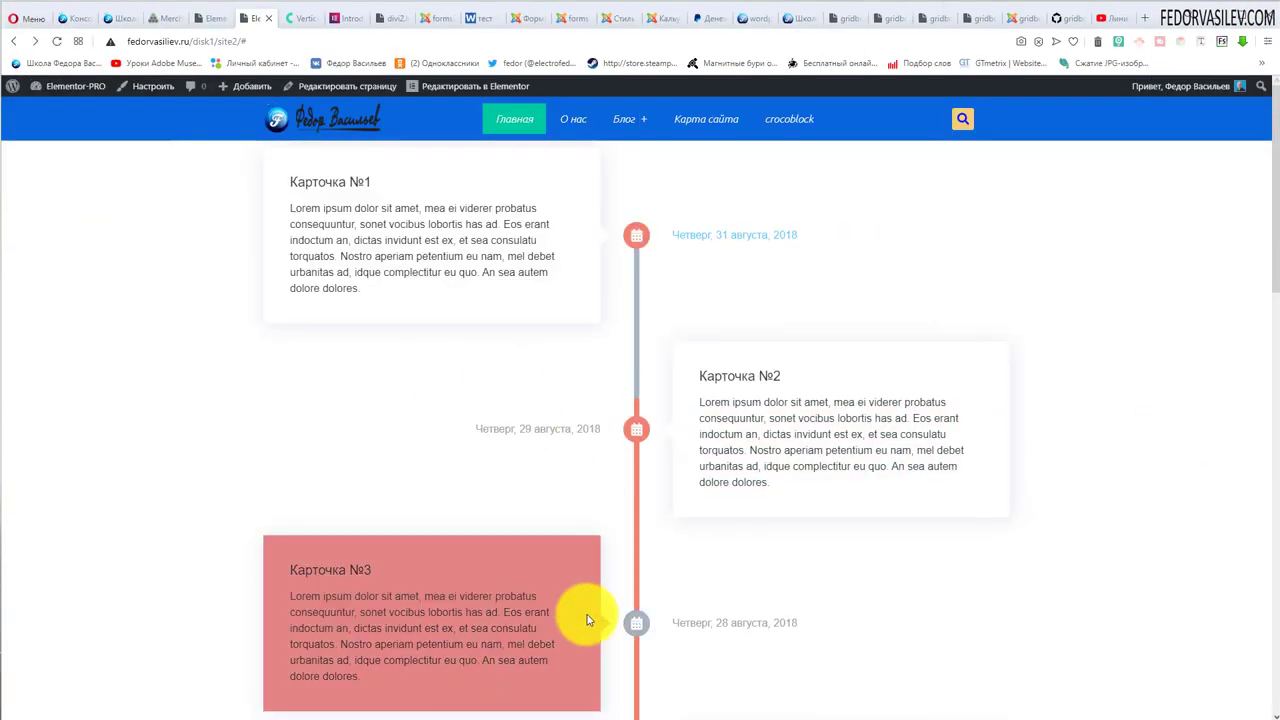
left_click_drag(1275, 205, 1257, 106)
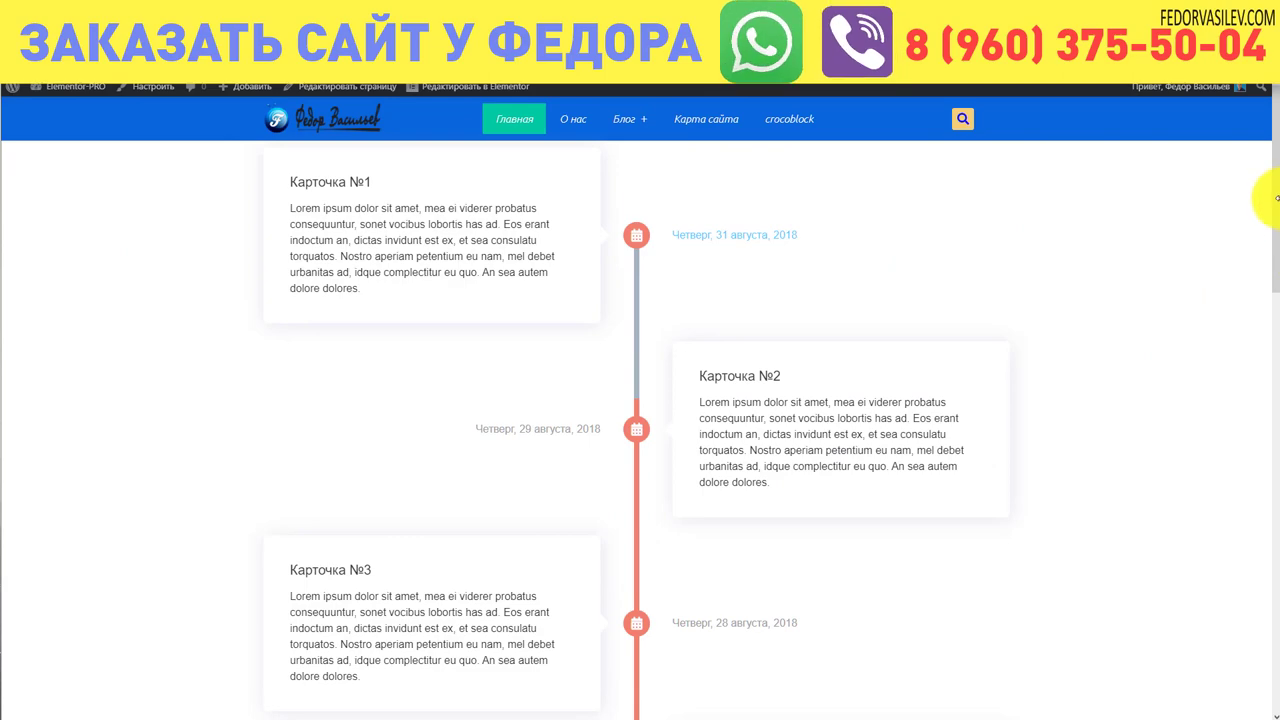
left_click_drag(1262, 178, 1274, 318)
scroll(1051, 357, "up", 4)
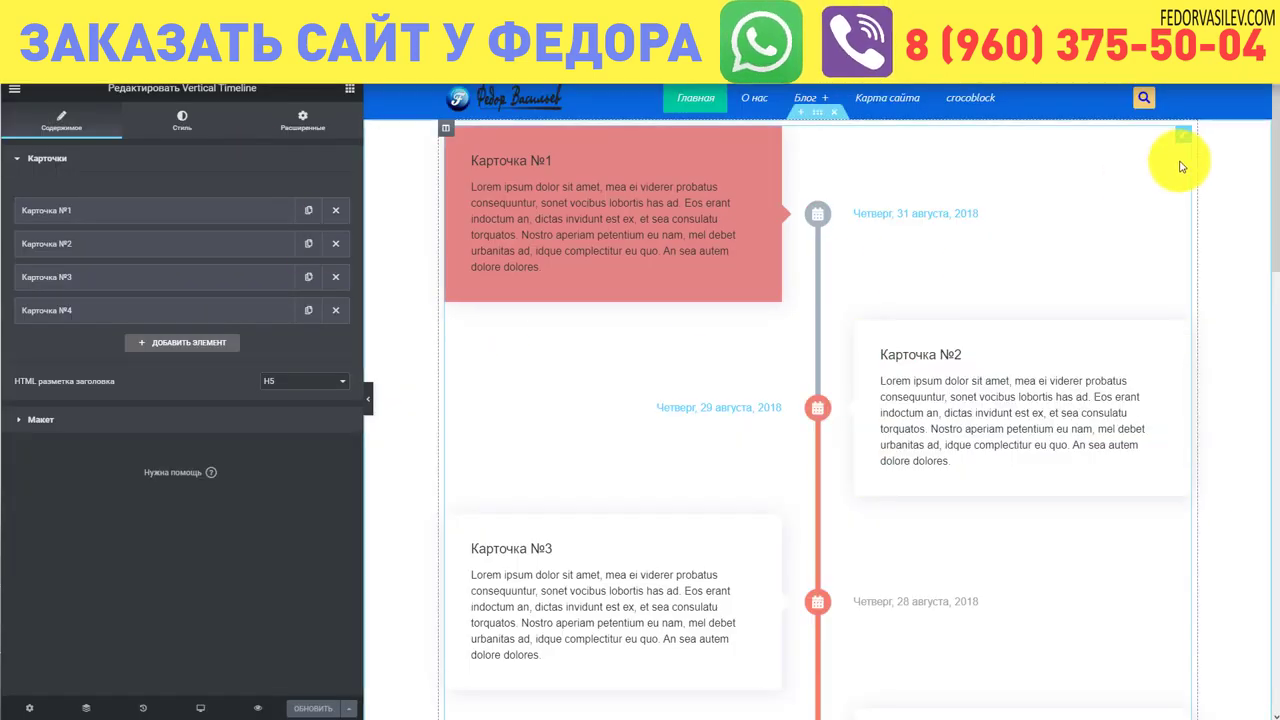
Delete the existing Vertical Timeline widget, search for "Vertical Timeline" and place a new one in the empty area above the quote section.
right_click(1180, 141)
left_click(1158, 325)
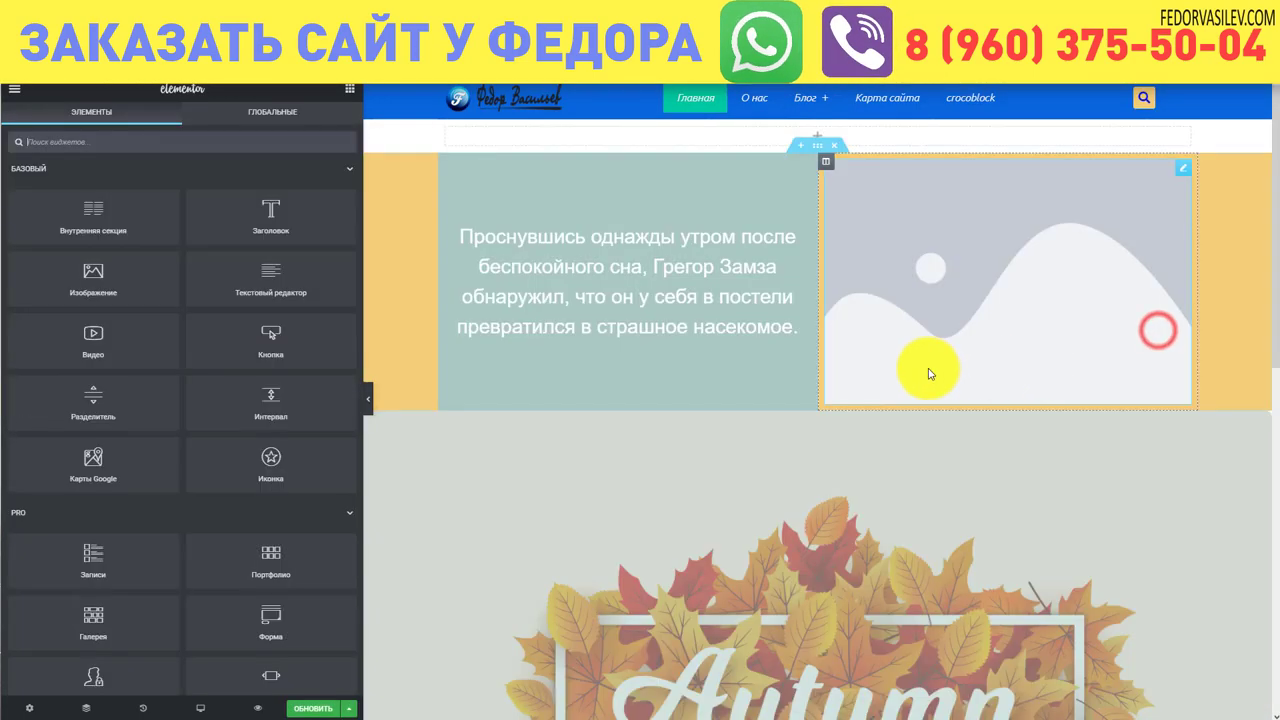
right_click(48, 143)
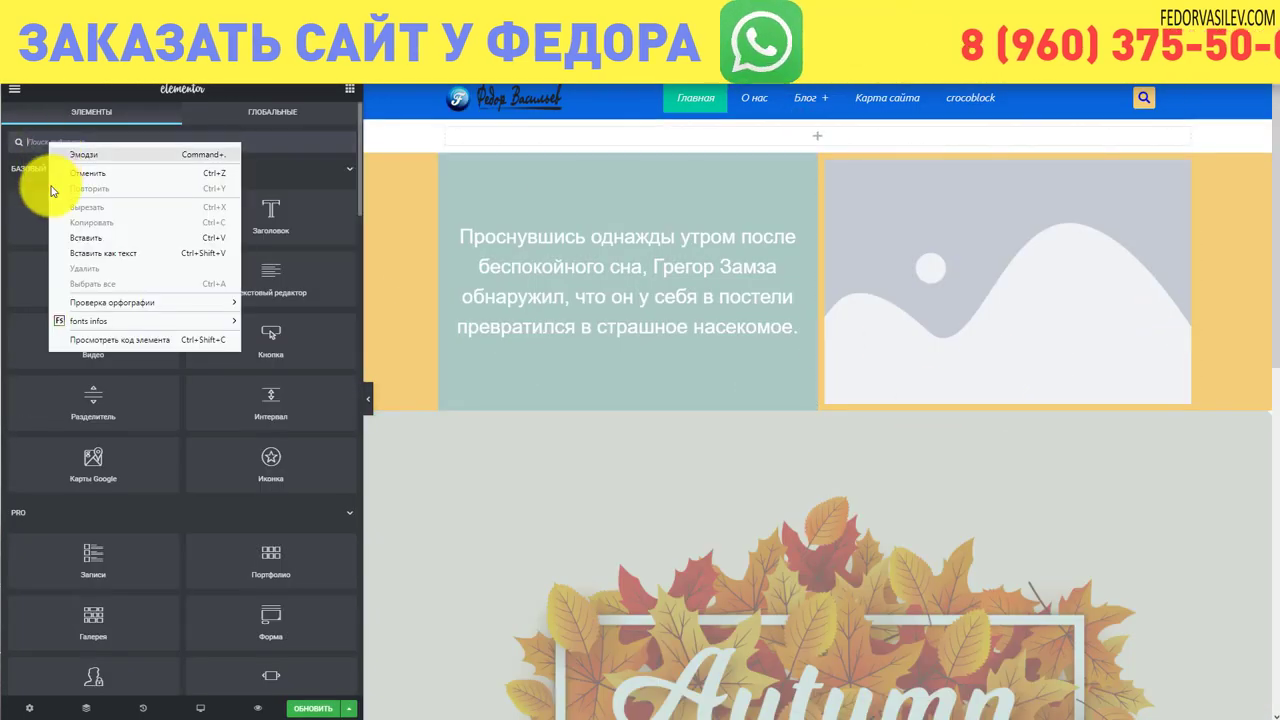
left_click(85, 240)
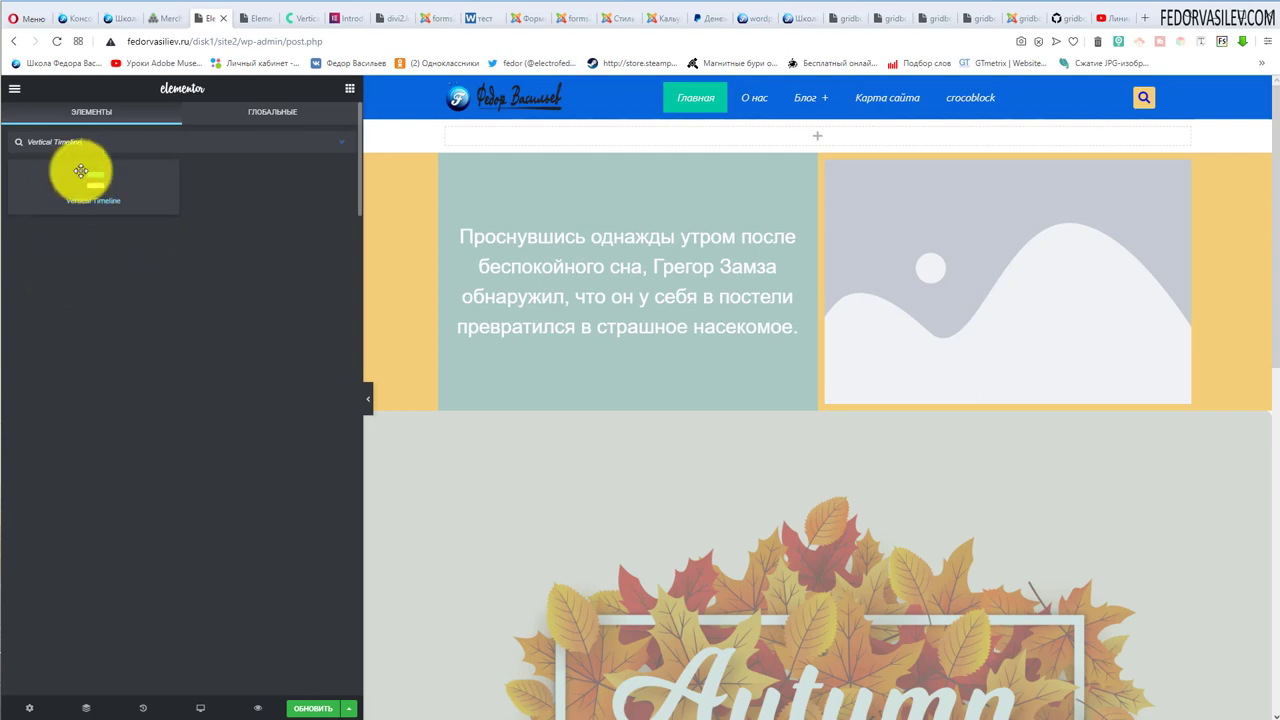
left_click_drag(81, 171, 591, 135)
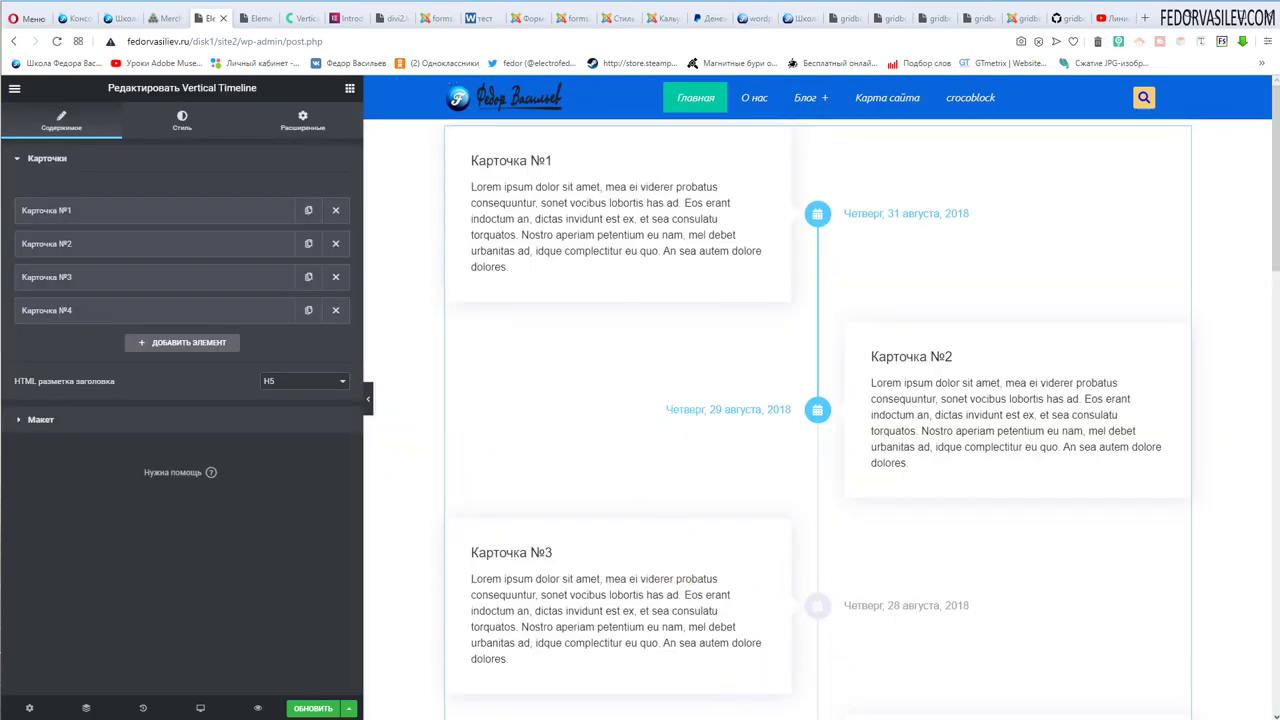
Delete Карточка №4, Карточка №3 and Карточка №2 from the new timeline, leaving only Карточка №1.
left_click_drag(1278, 182, 1260, 150)
scroll(595, 210, "down", 2)
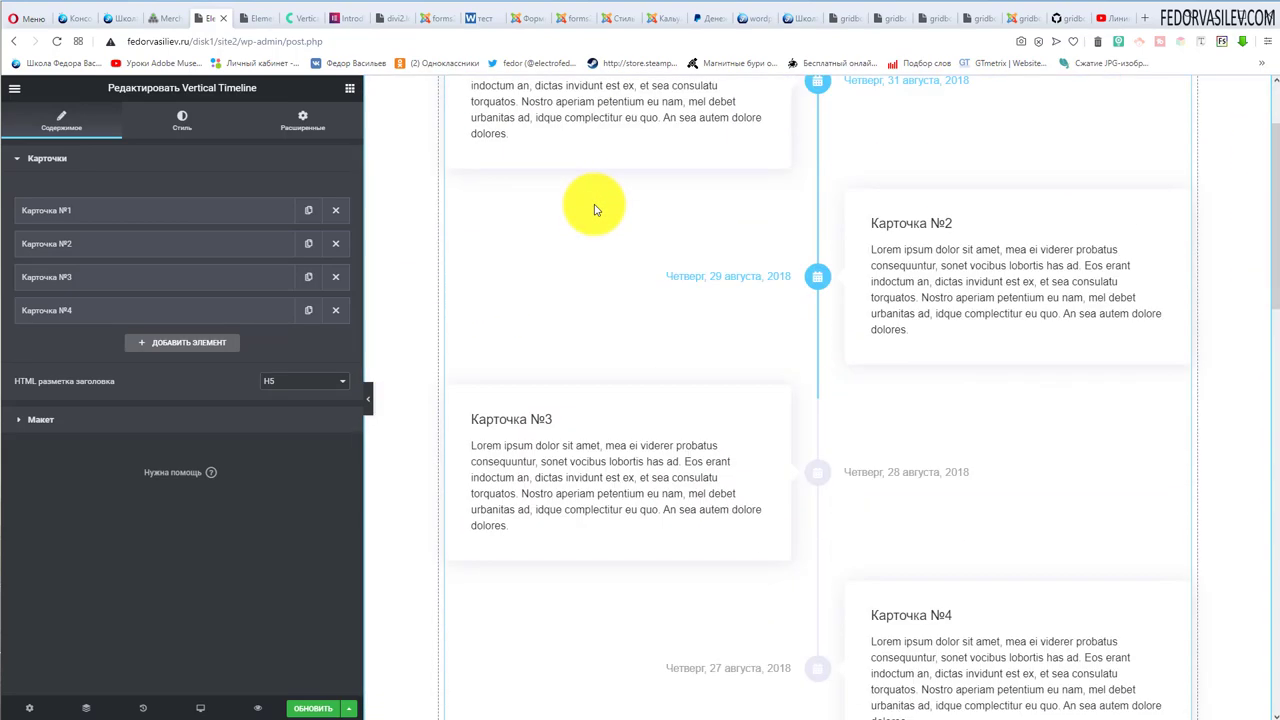
scroll(686, 388, "down", 2)
scroll(618, 387, "up", 4)
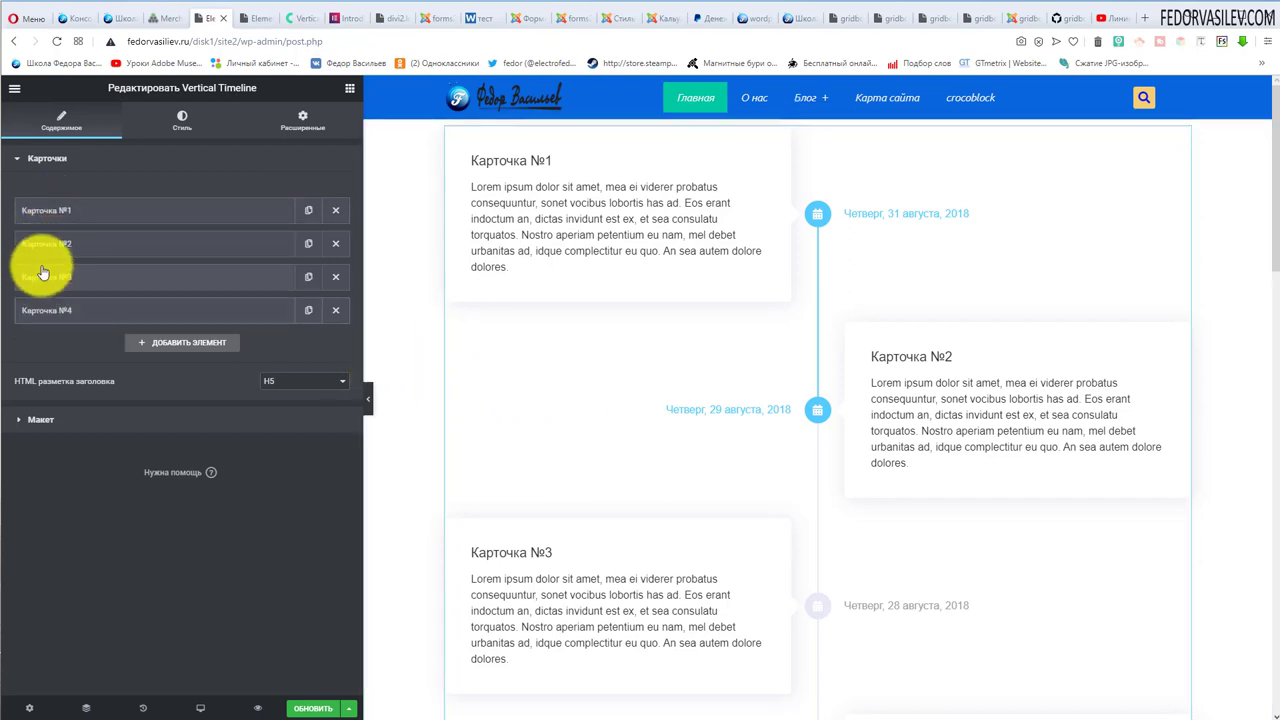
left_click(335, 316)
left_click(336, 277)
left_click(336, 243)
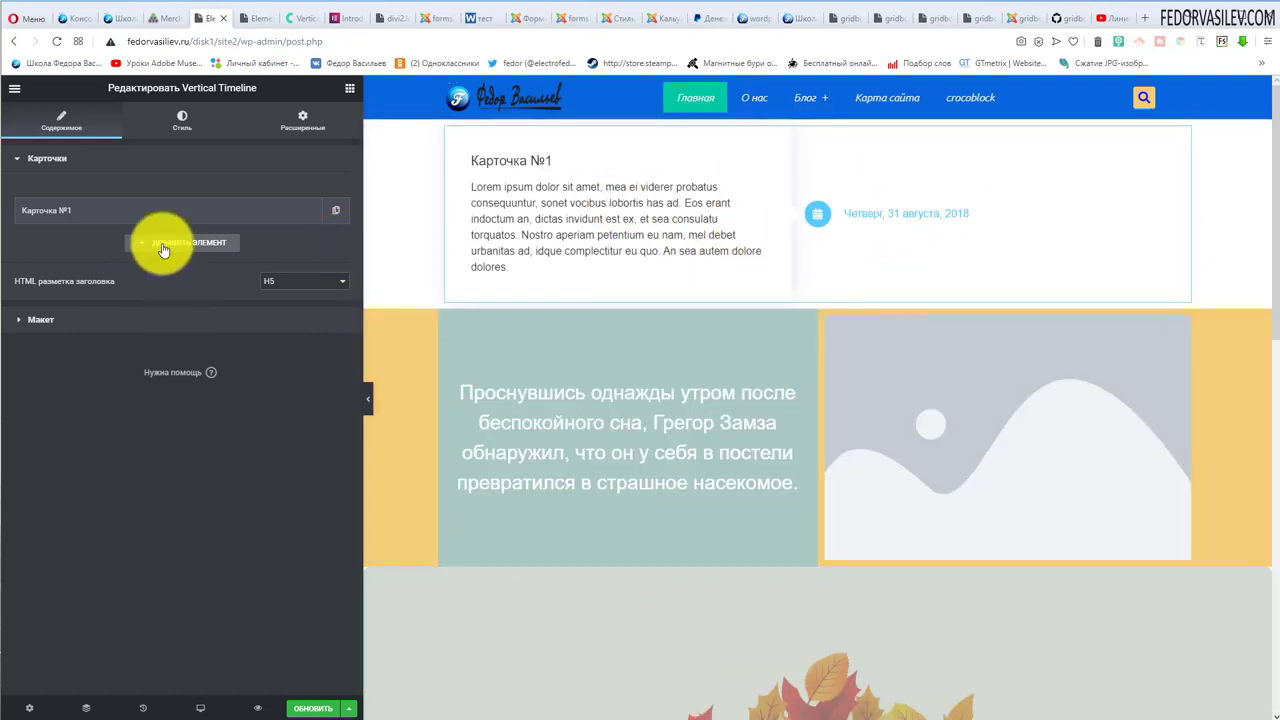
Try showing the media library photo of the woman in a black hat on Карточка №1, and turn its image display off again.
left_click(167, 214)
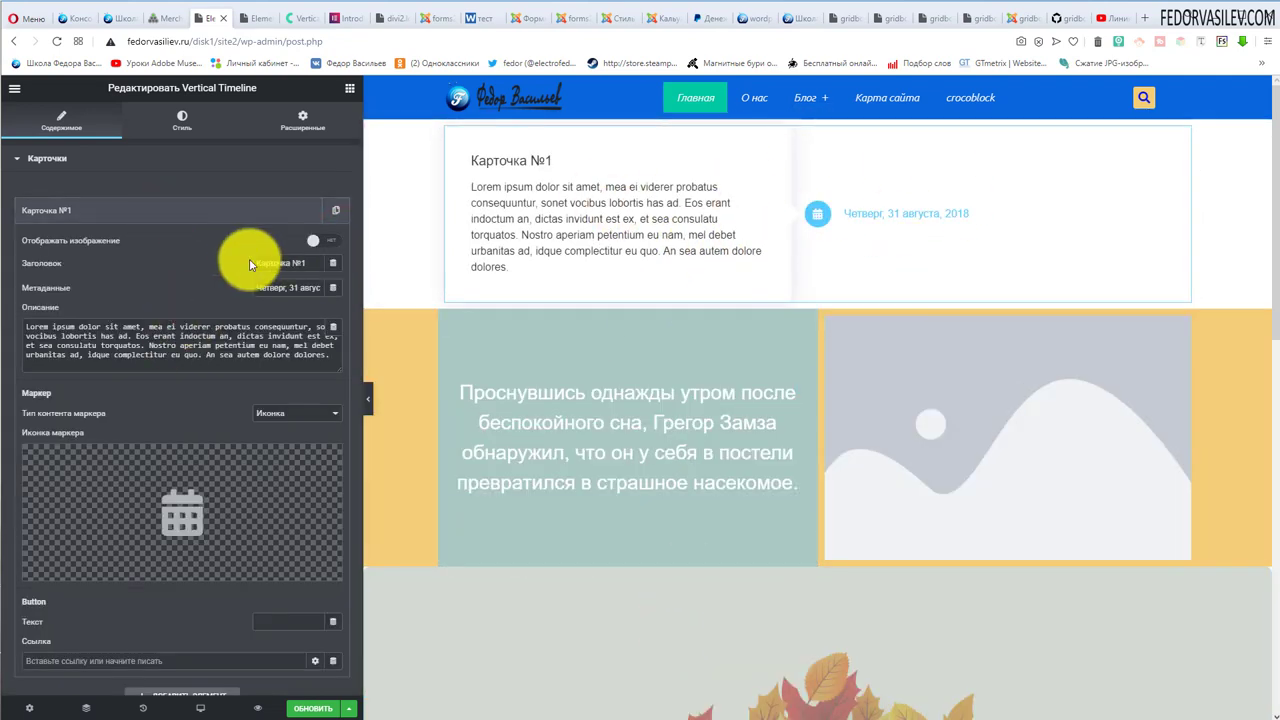
left_click(323, 242)
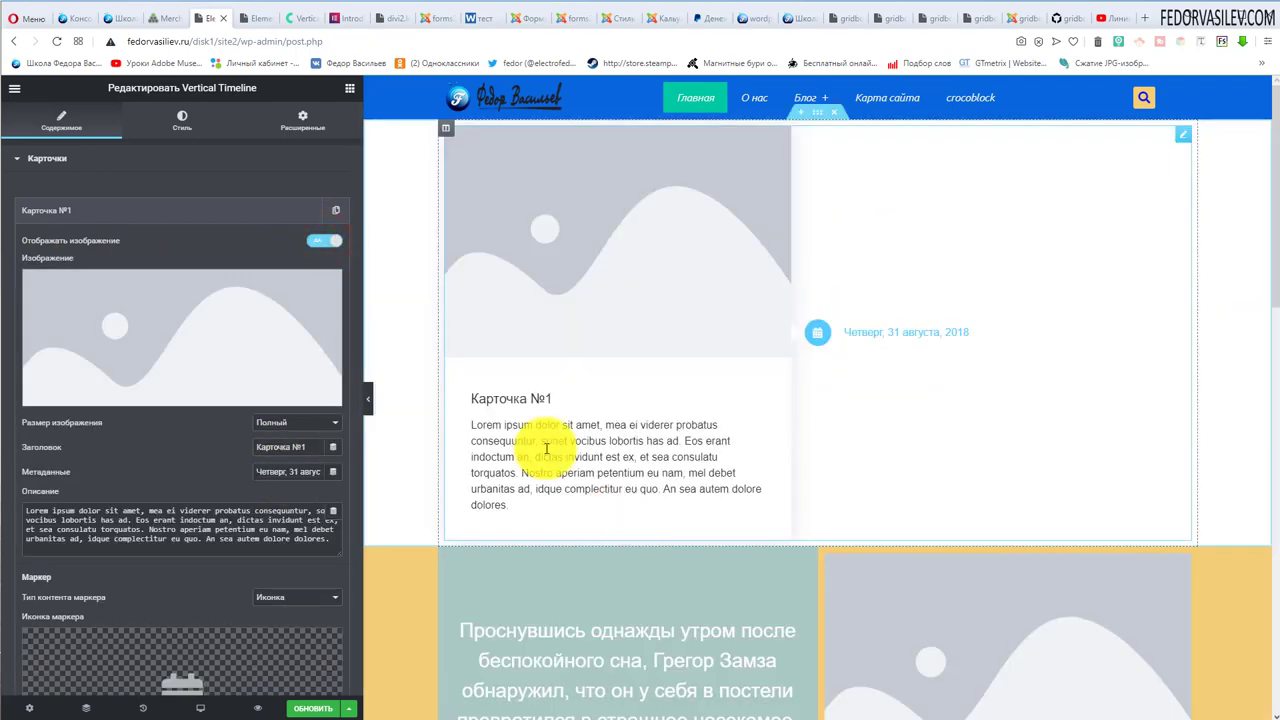
left_click(203, 333)
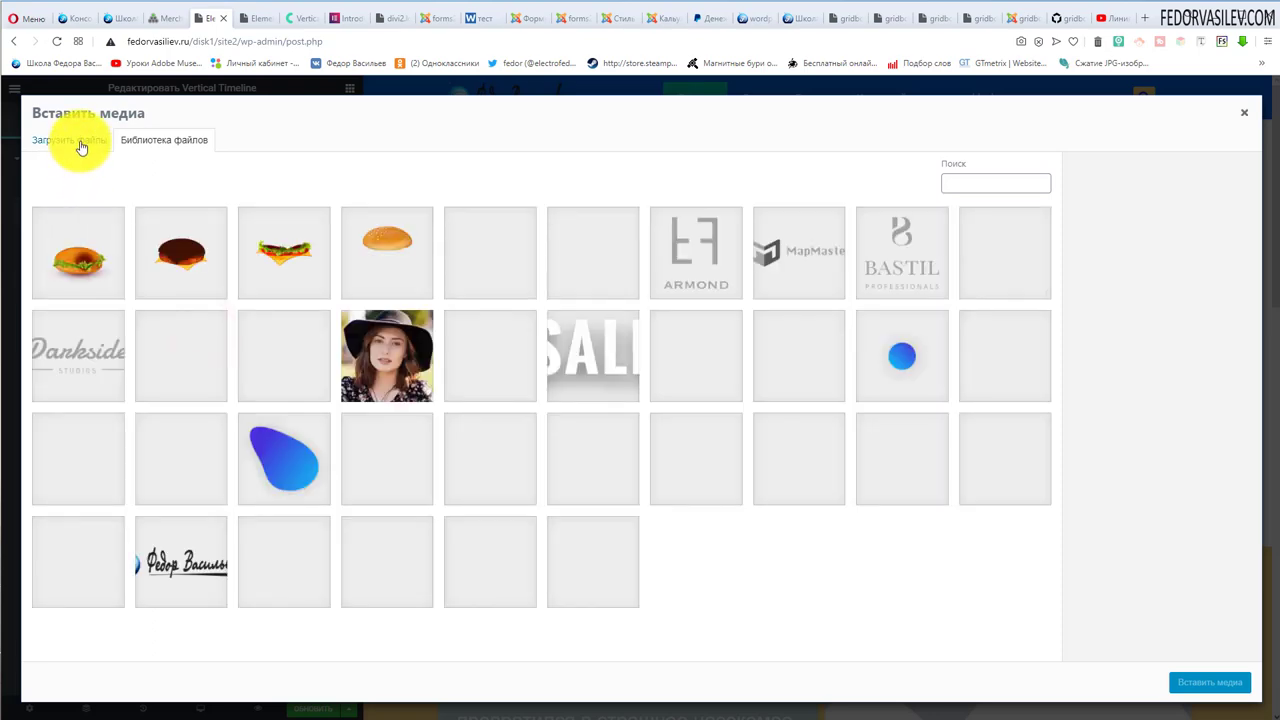
left_click(80, 140)
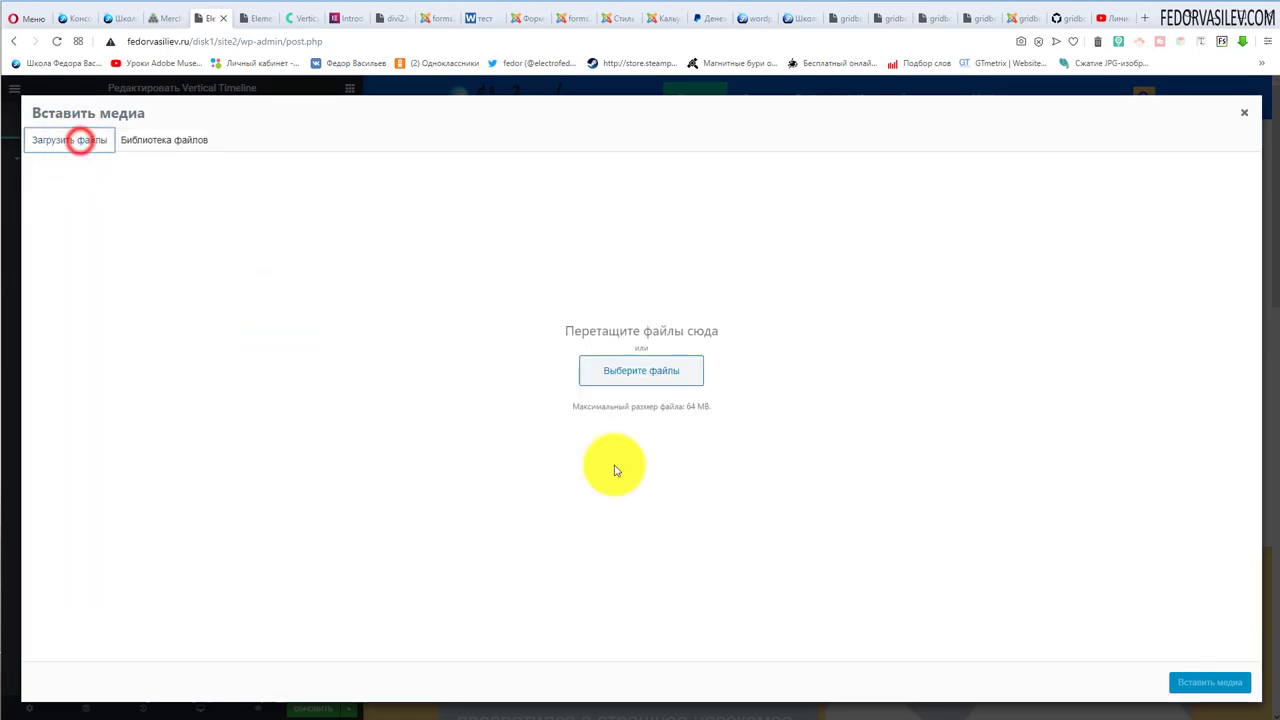
left_click(178, 142)
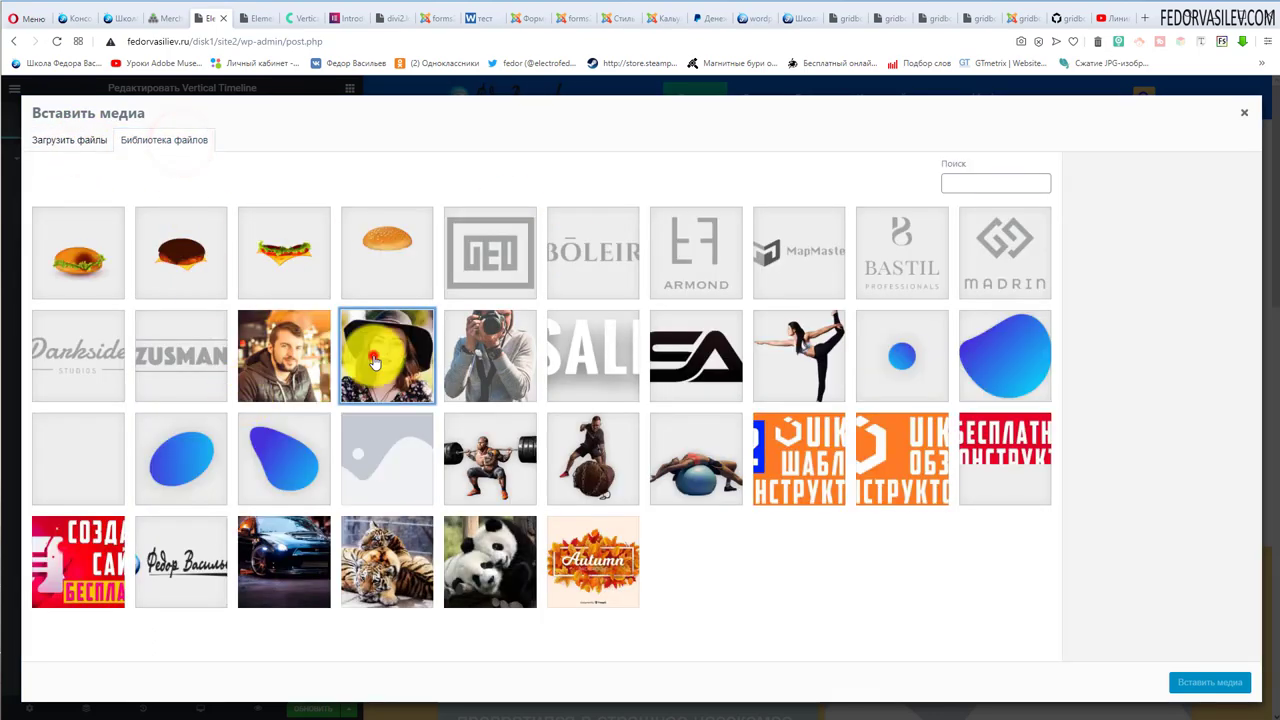
left_click(373, 362)
left_click(1208, 682)
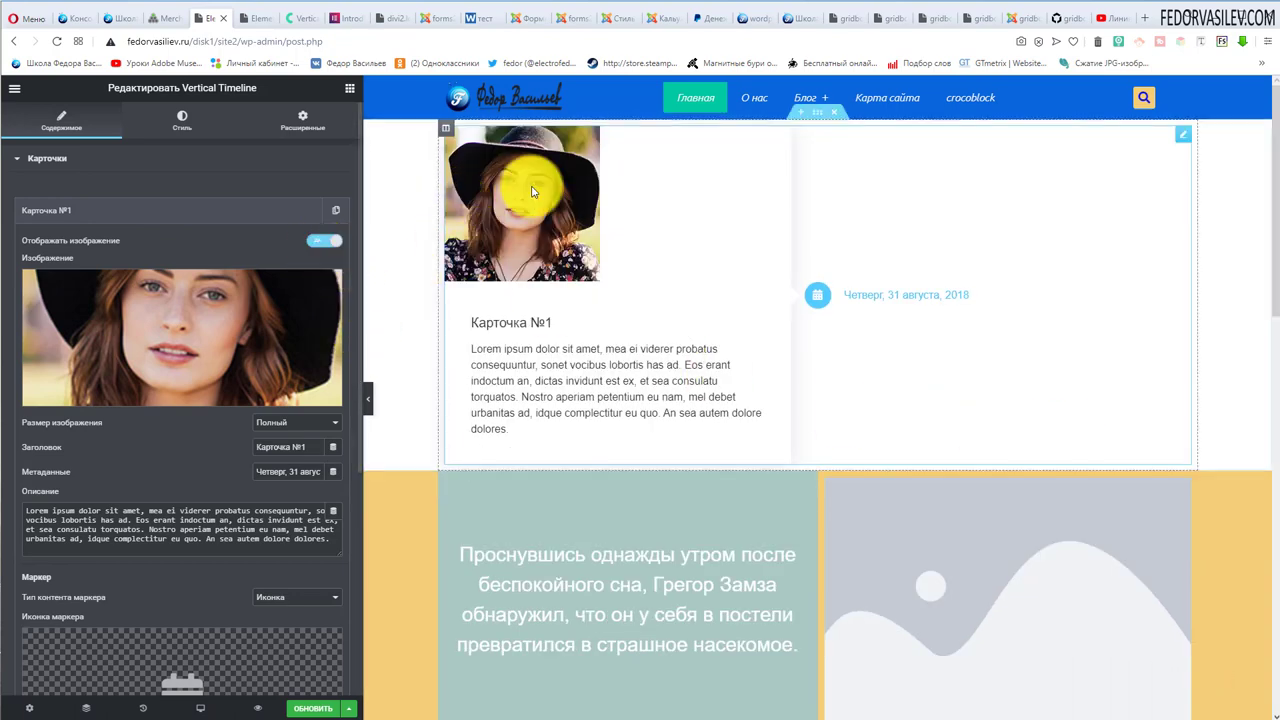
left_click(315, 245)
left_click_drag(290, 263, 329, 282)
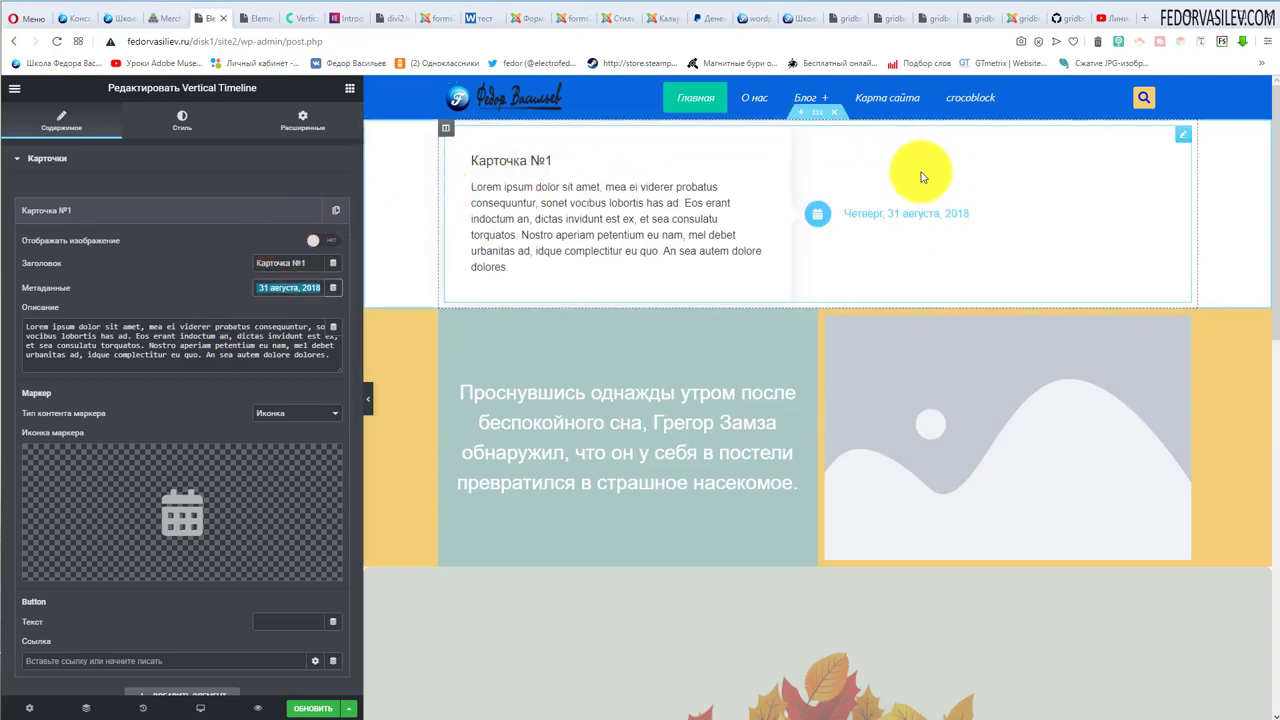
triple_click(334, 355)
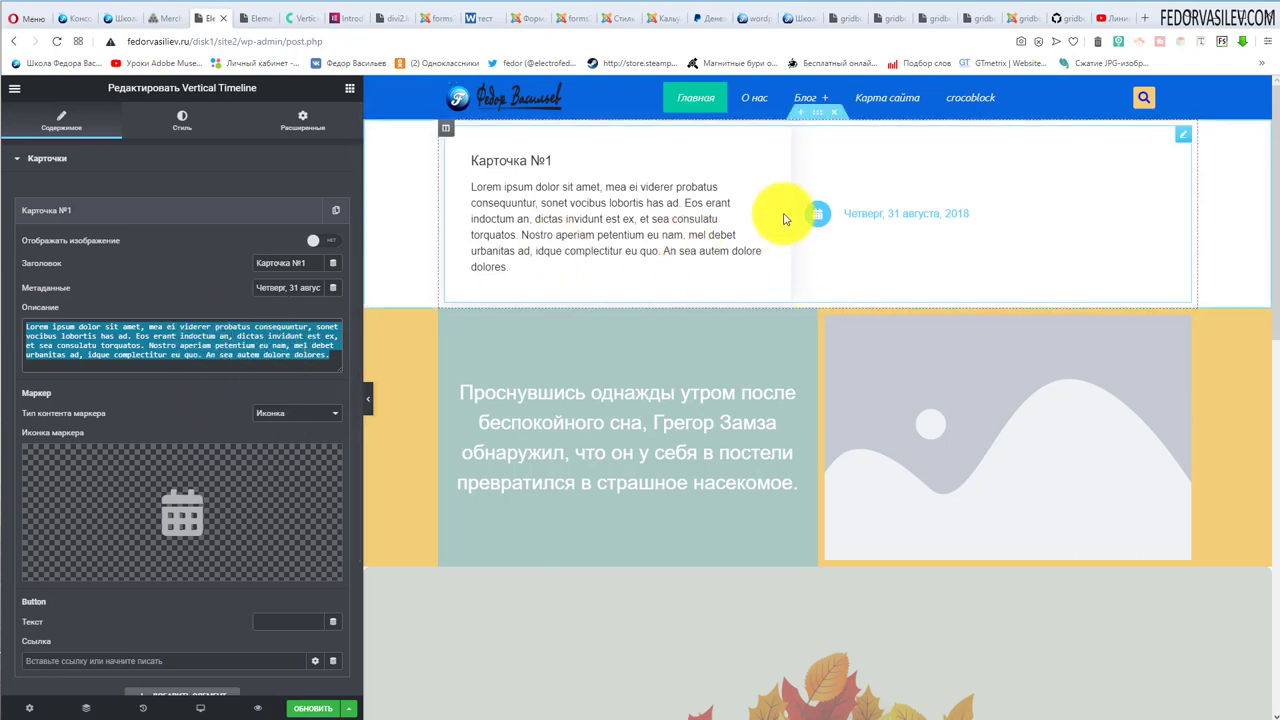
Replace the marker icon of Карточка №1 with the retro-style camera from the Font Awesome solid icons.
left_click(277, 410)
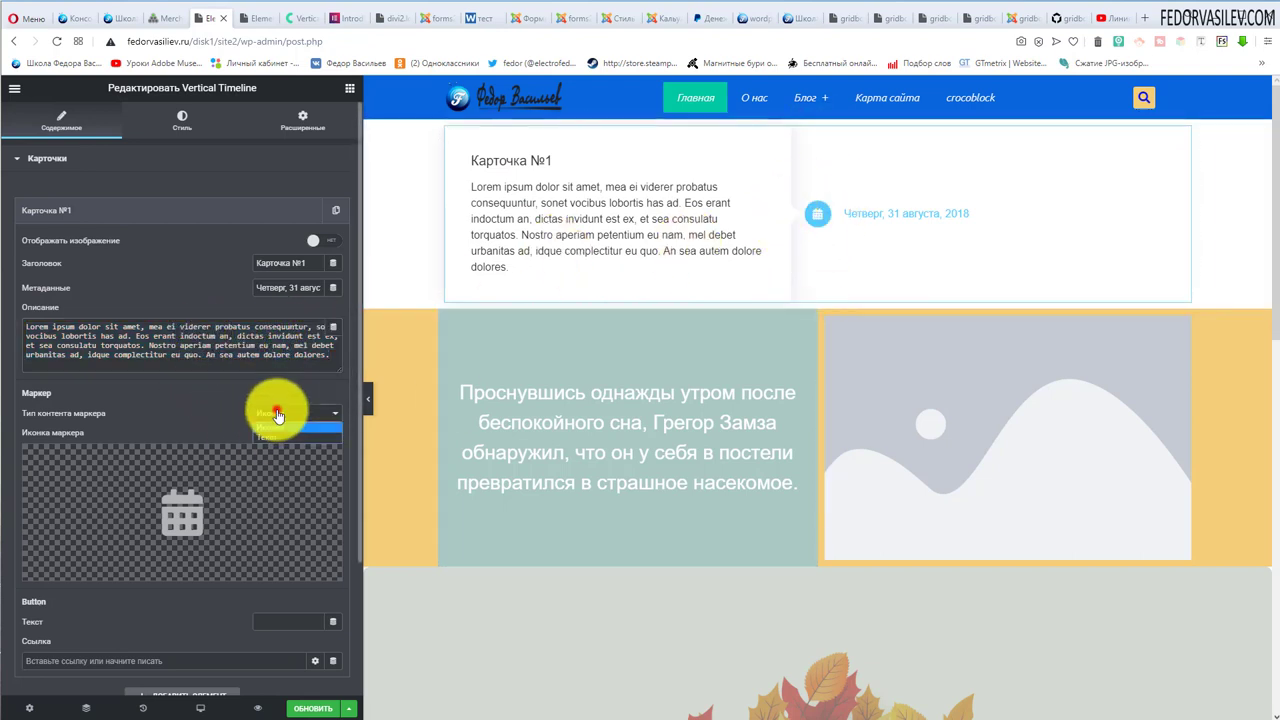
left_click(191, 409)
left_click(170, 515)
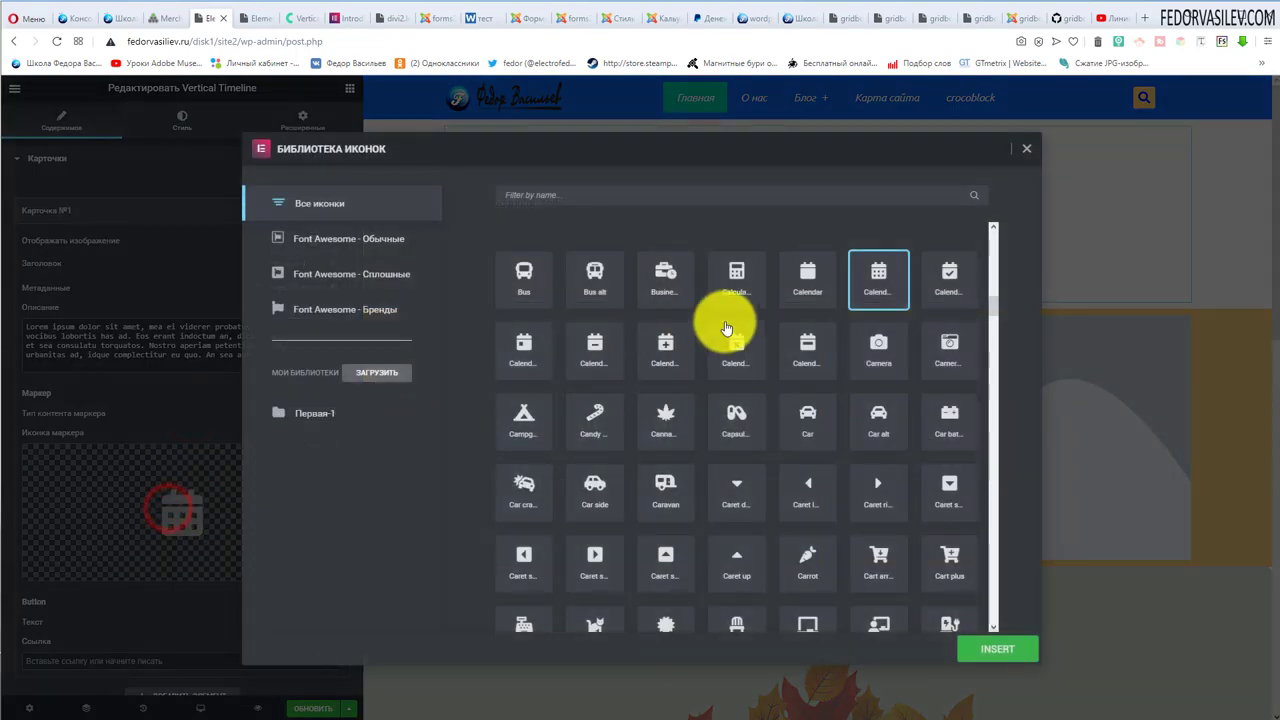
left_click(357, 273)
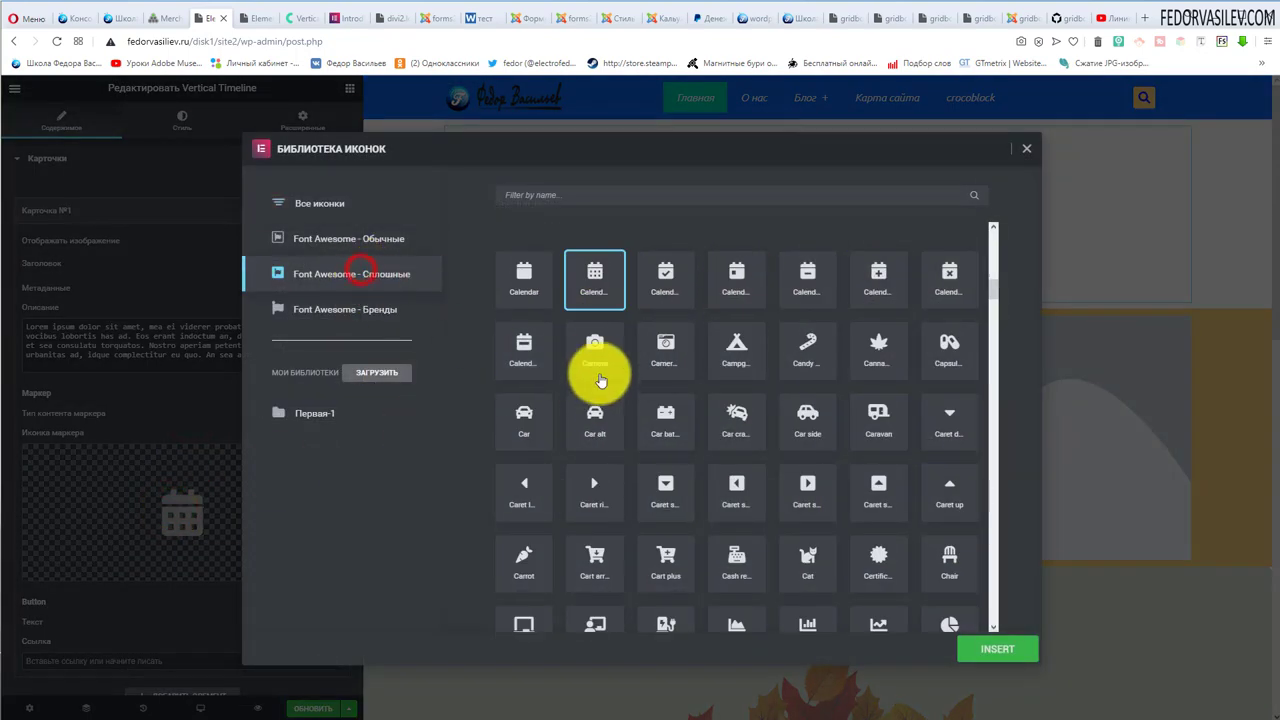
left_click(669, 343)
left_click(980, 652)
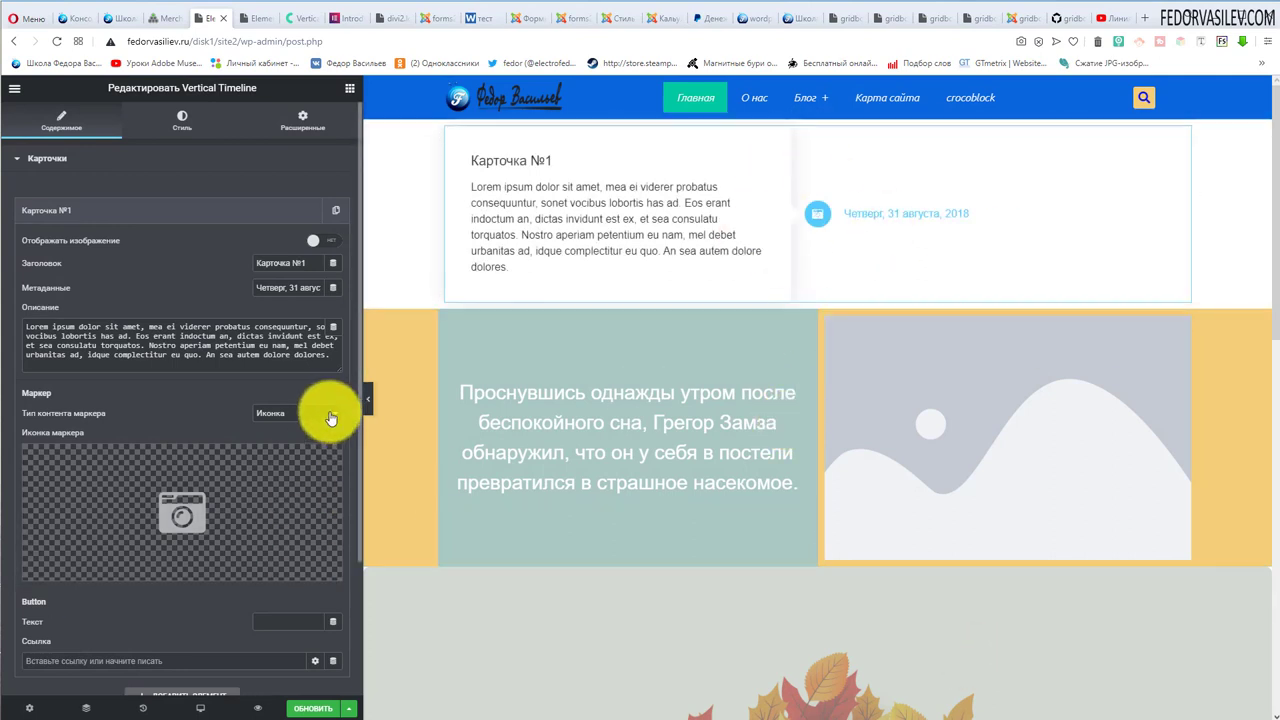
Try the text marker type (Текст) on Карточка №1, and switch it back to Иконка.
left_click(264, 441)
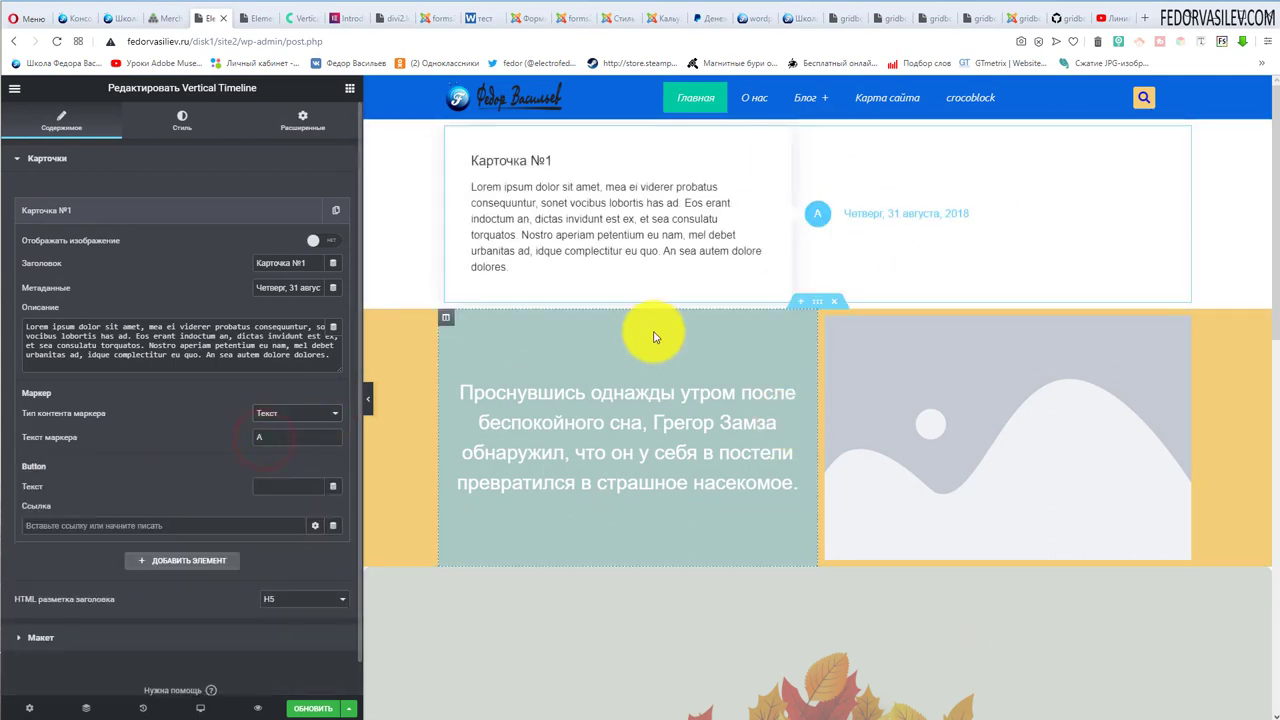
double_click(302, 436)
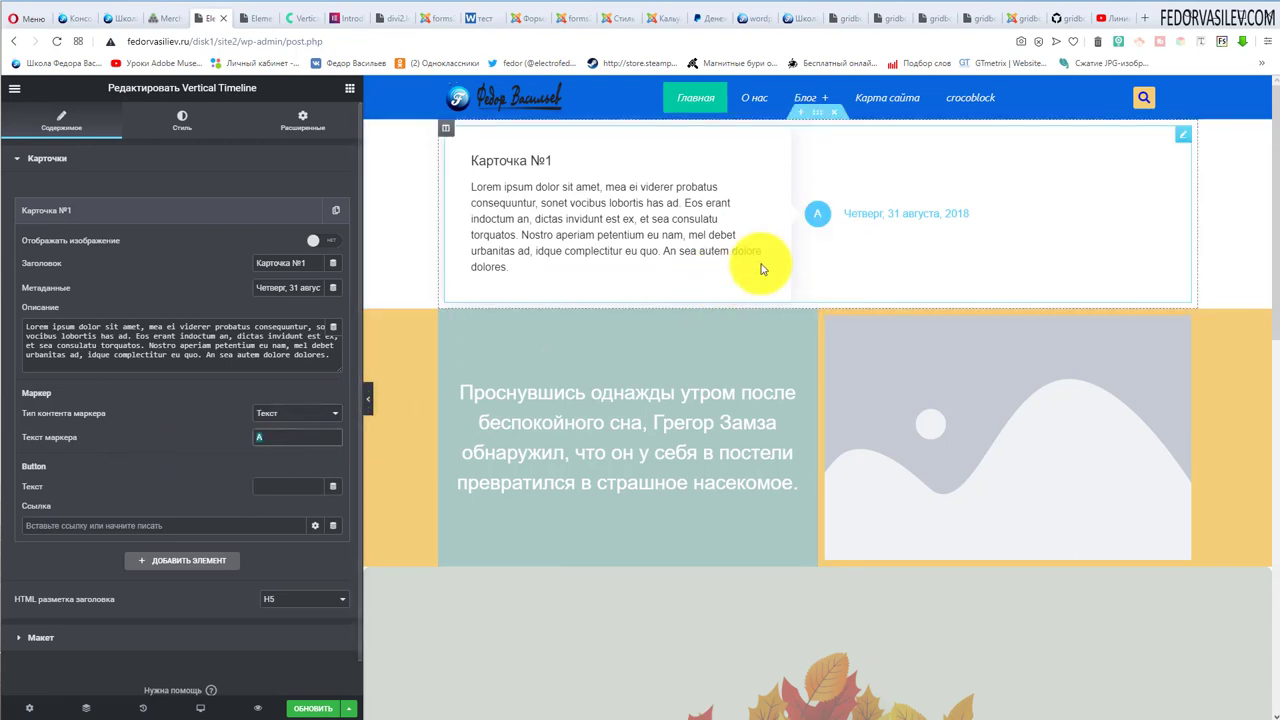
left_click(278, 426)
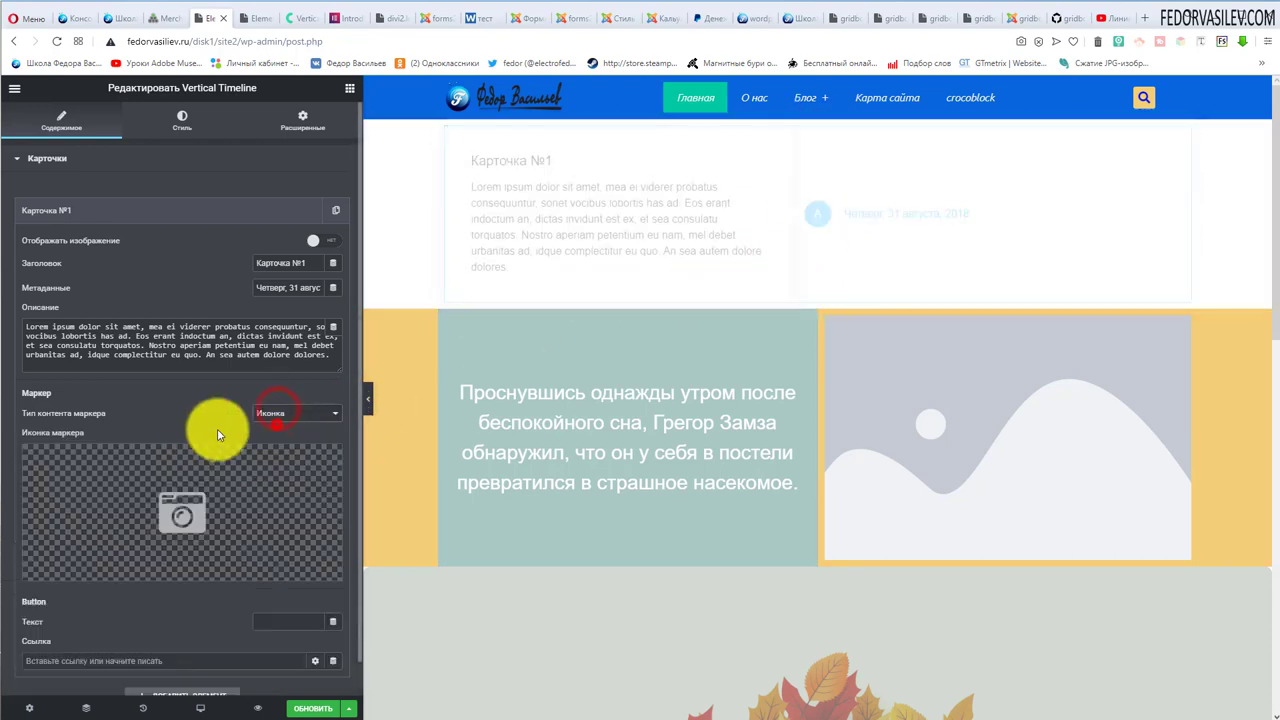
Examine the button text and link settings of Карточка №1, and collapse the card's settings.
scroll(214, 428, "down", 2)
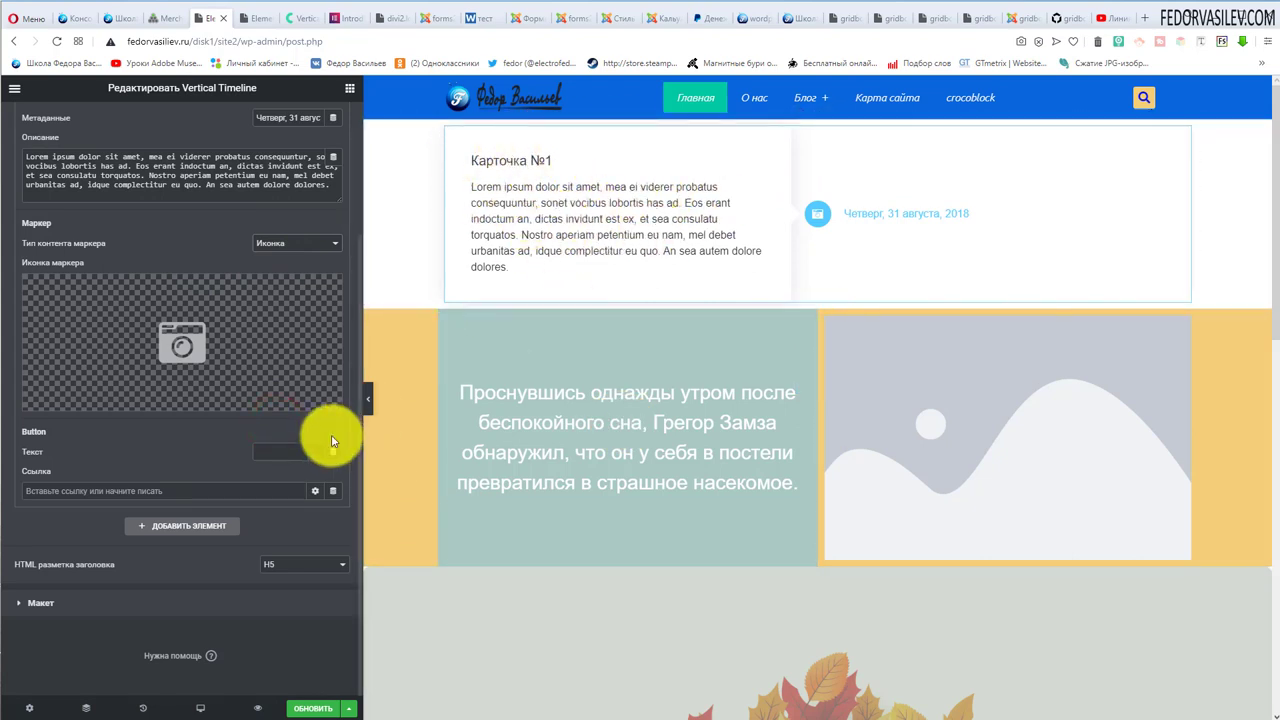
left_click(291, 451)
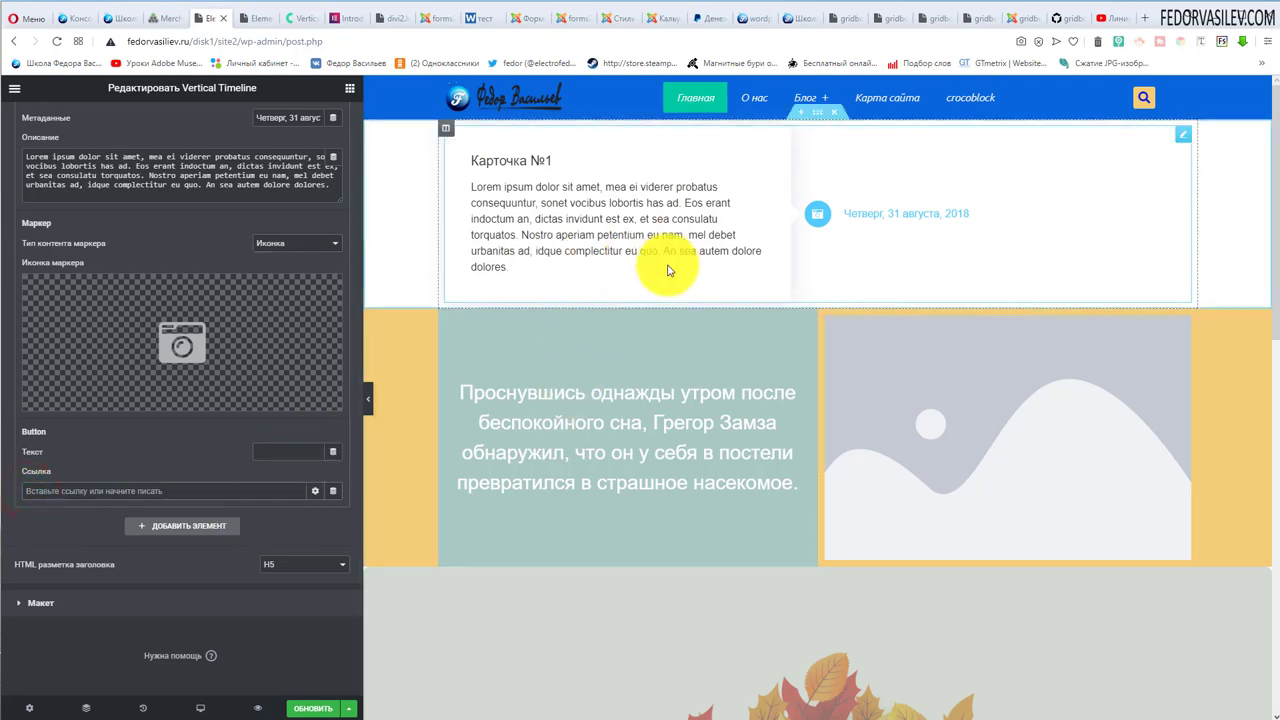
scroll(98, 260, "up", 3)
left_click(107, 212)
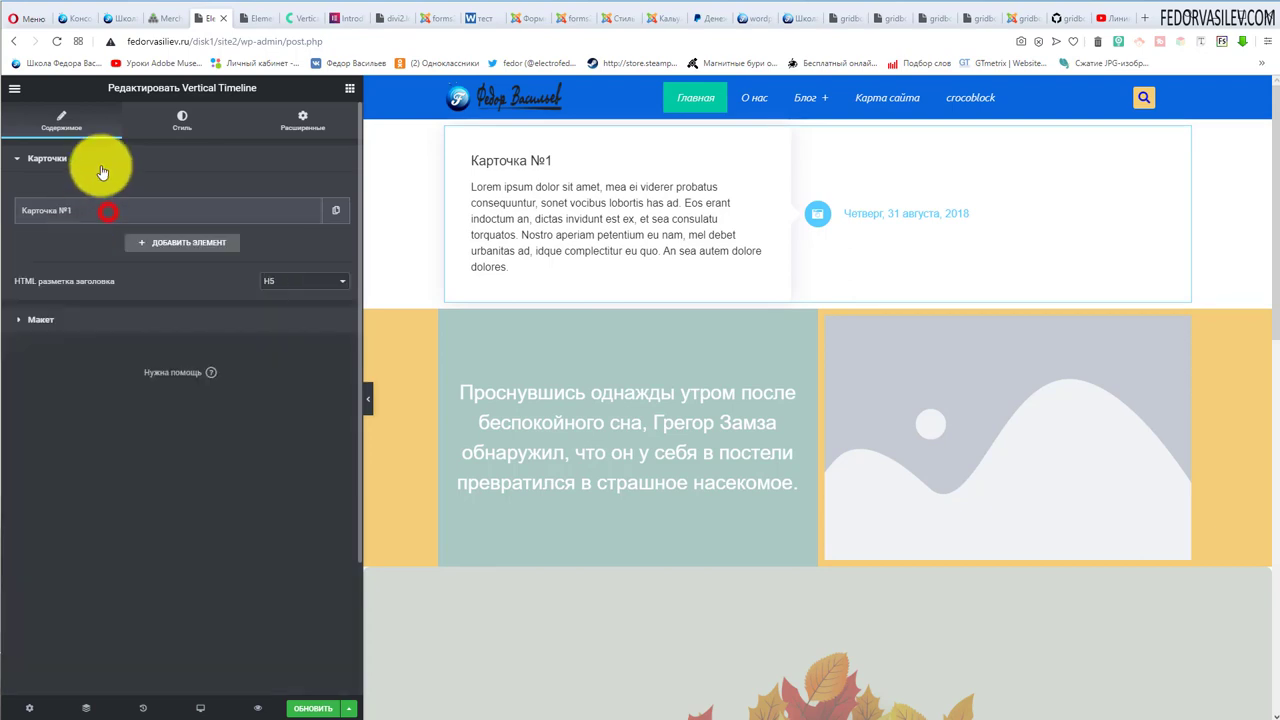
Duplicate Карточка №1 until the timeline holds five such cards, removing the blank item added along the way.
left_click(337, 212)
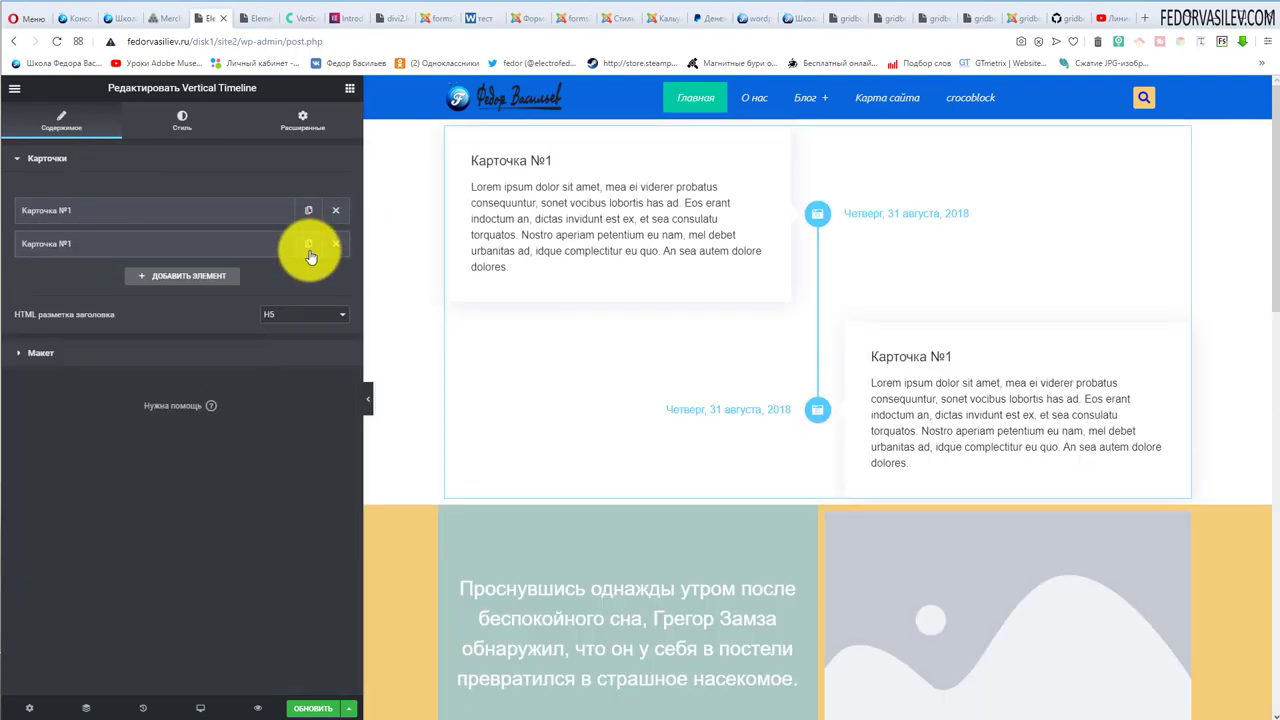
left_click(308, 245)
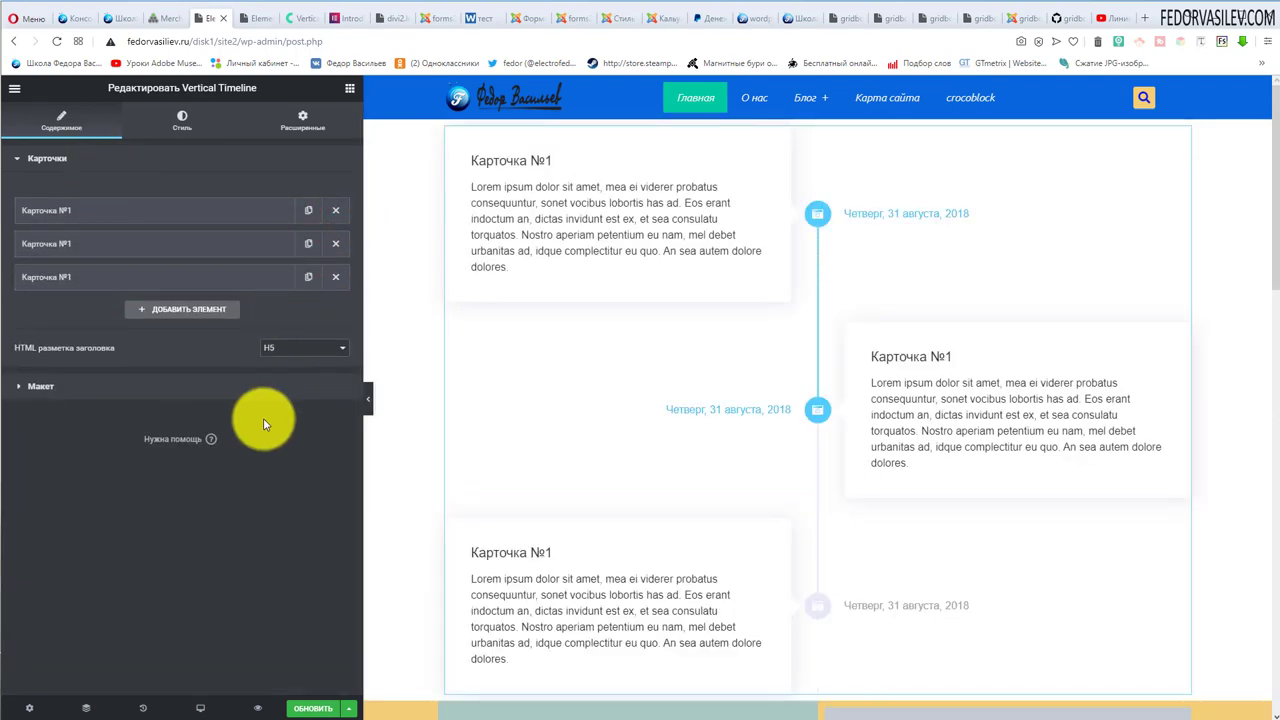
left_click(171, 312)
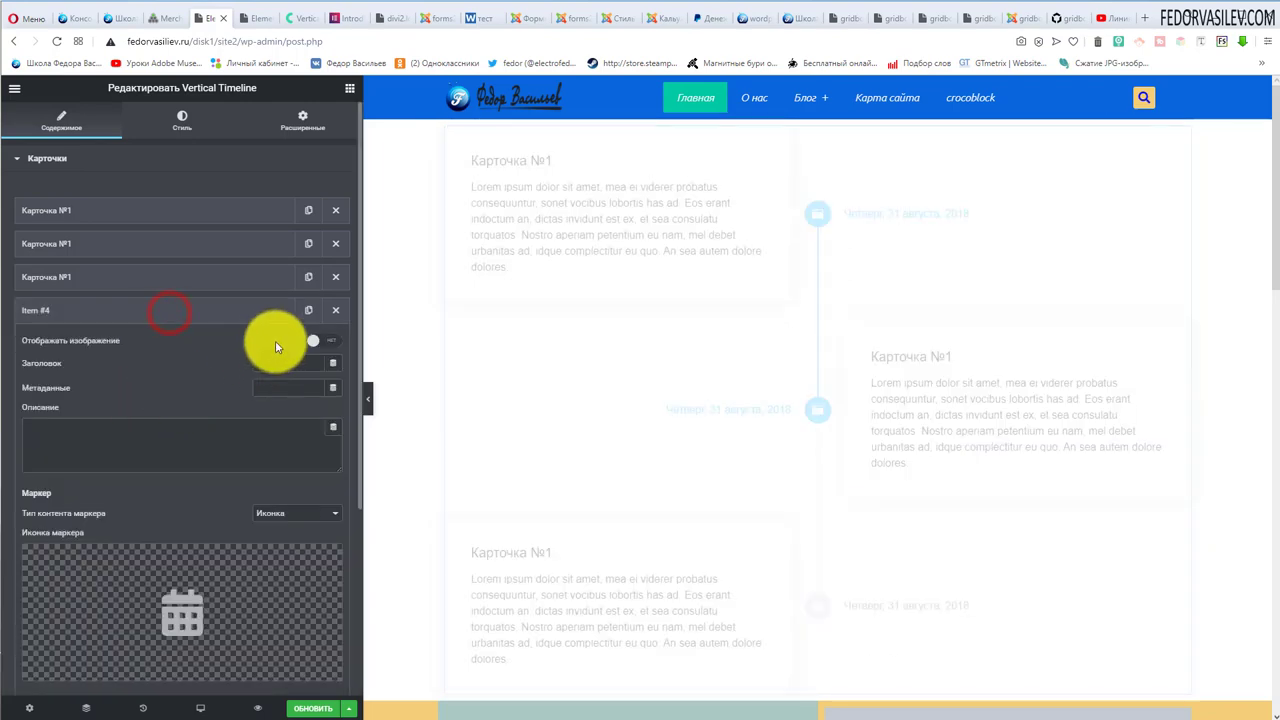
left_click(337, 312)
left_click(308, 278)
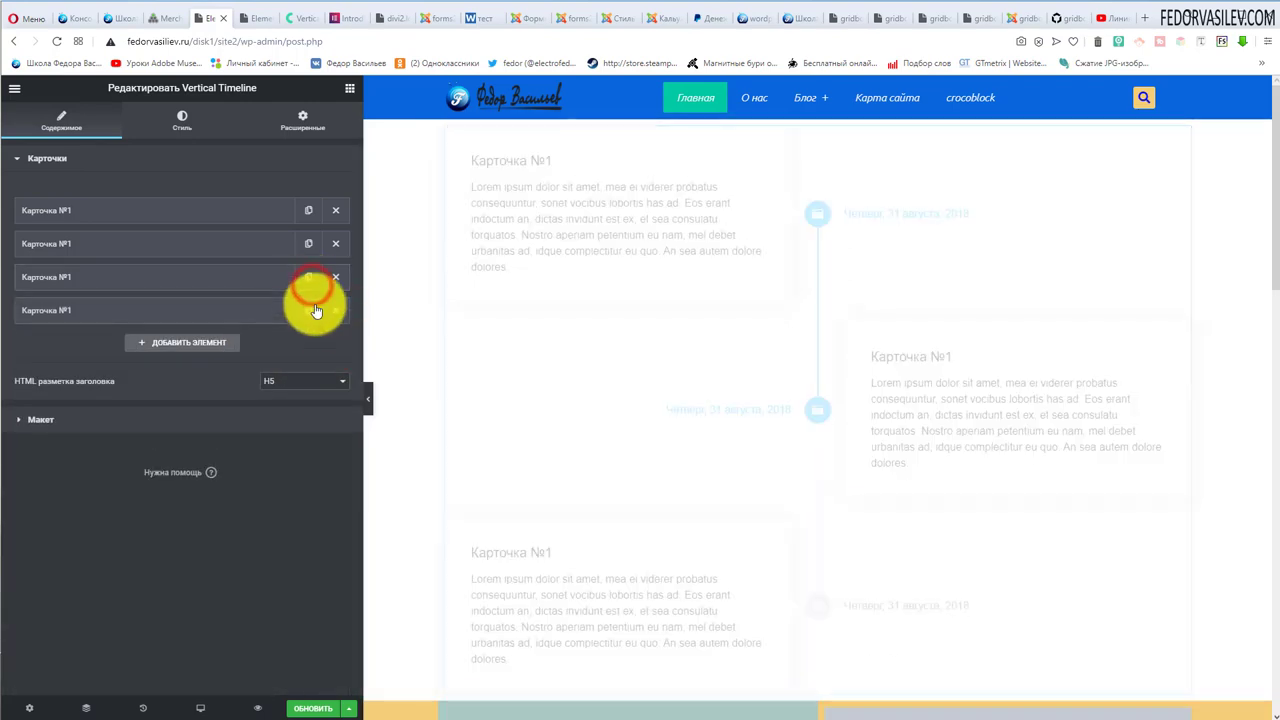
left_click(310, 309)
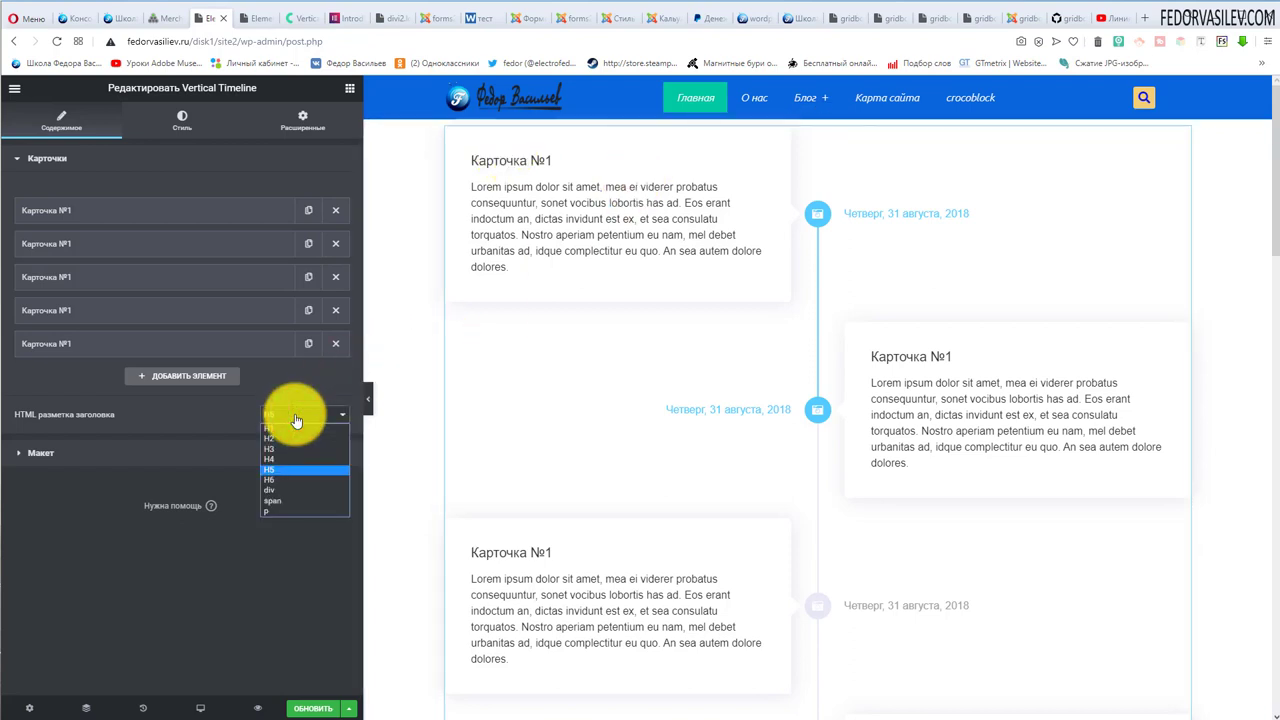
Try H1 as the HTML tag for the card titles, and set it to H3.
left_click(184, 411)
left_click(292, 414)
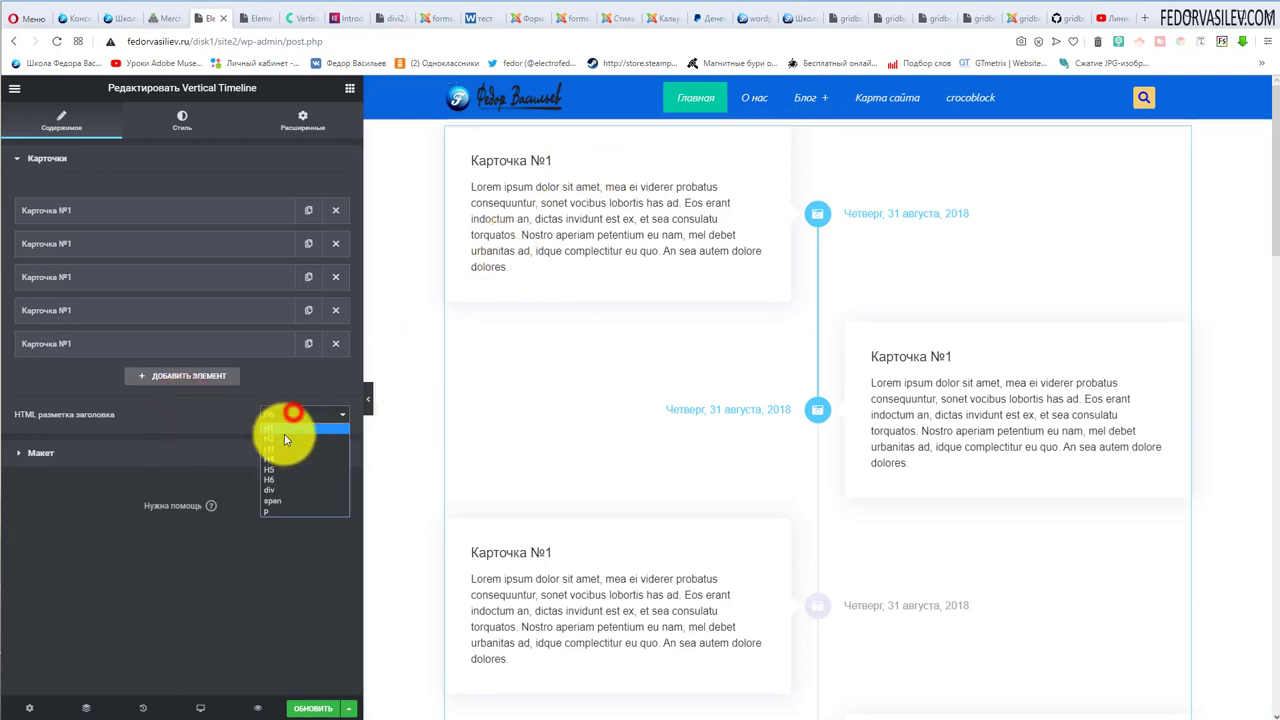
left_click(290, 428)
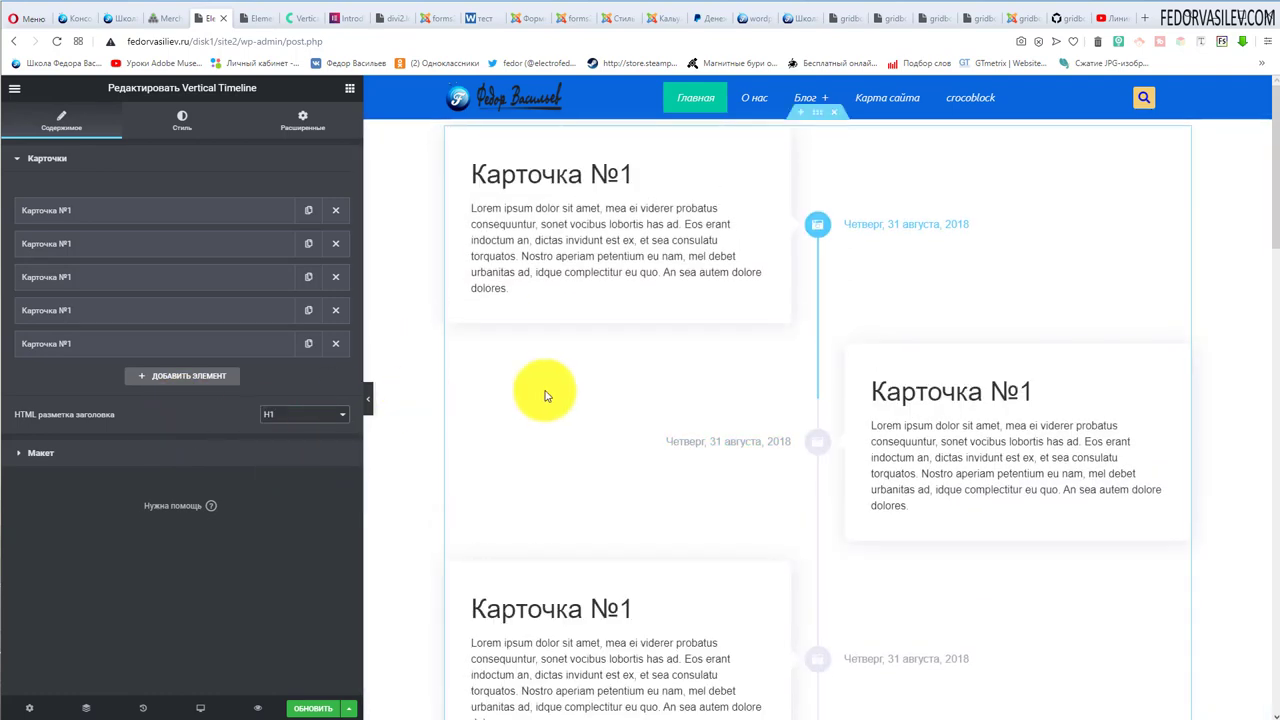
scroll(548, 395, "down", 1)
left_click(275, 420)
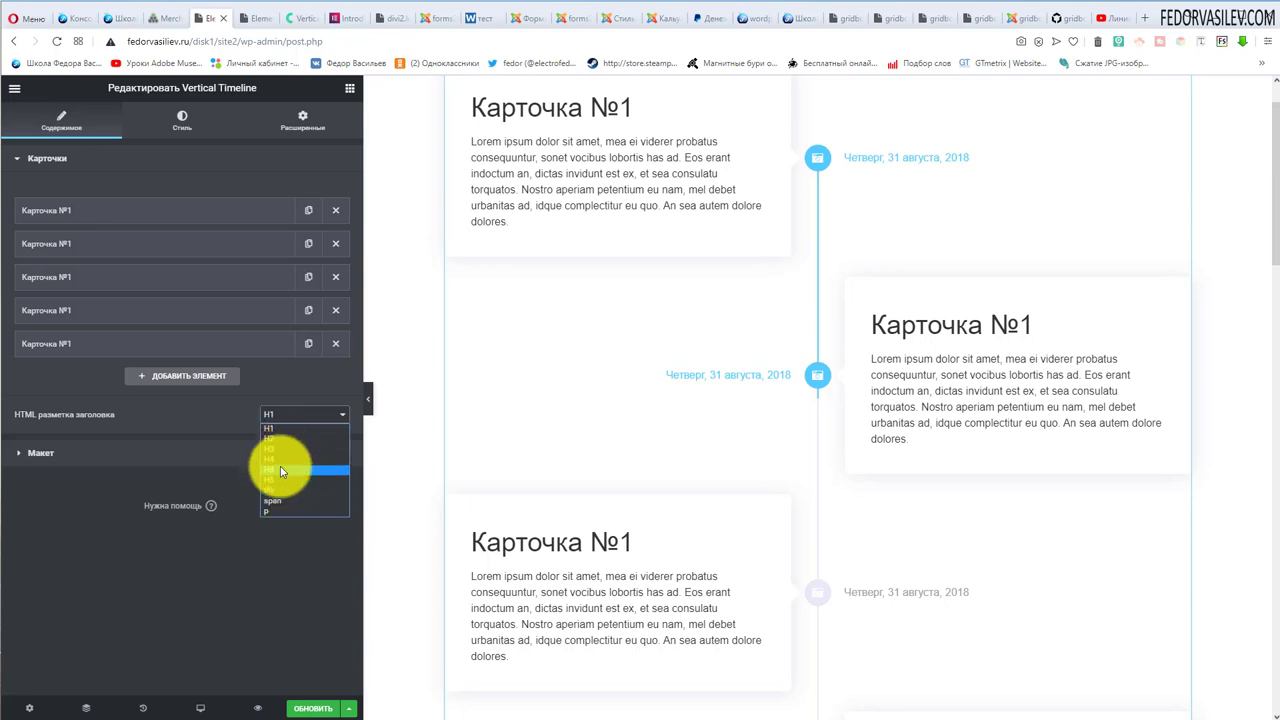
left_click(281, 449)
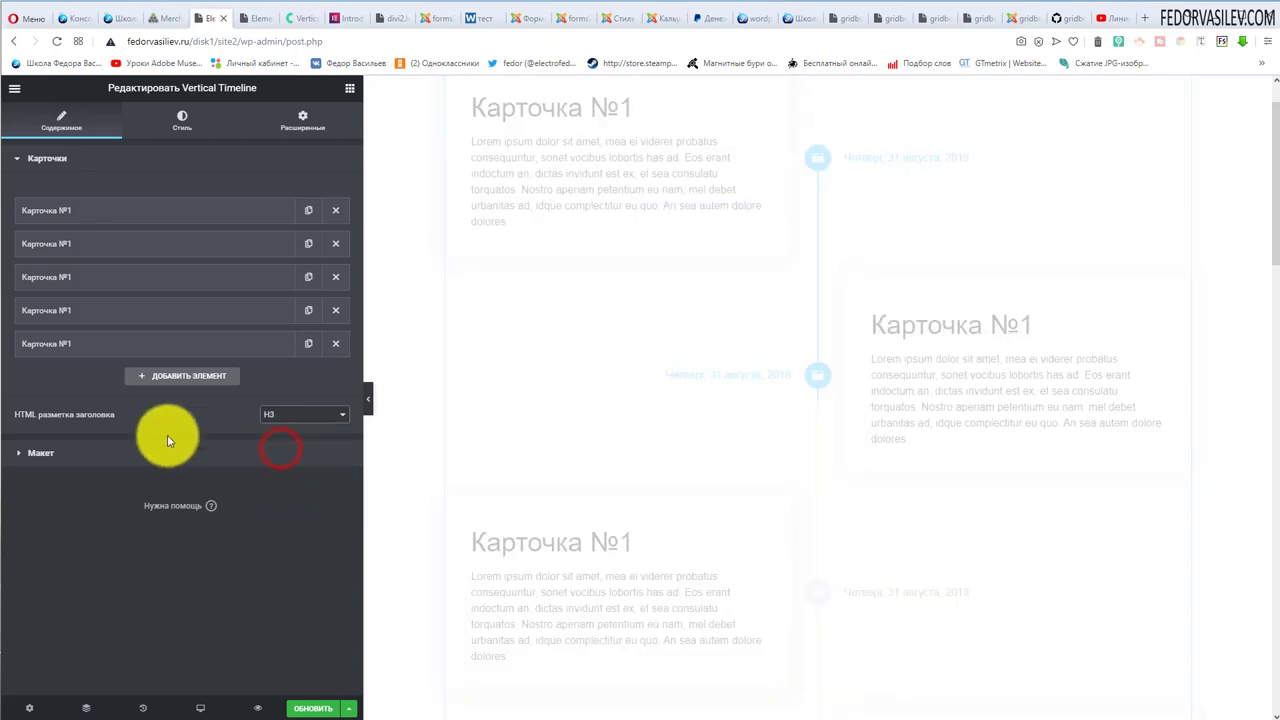
left_click(90, 160)
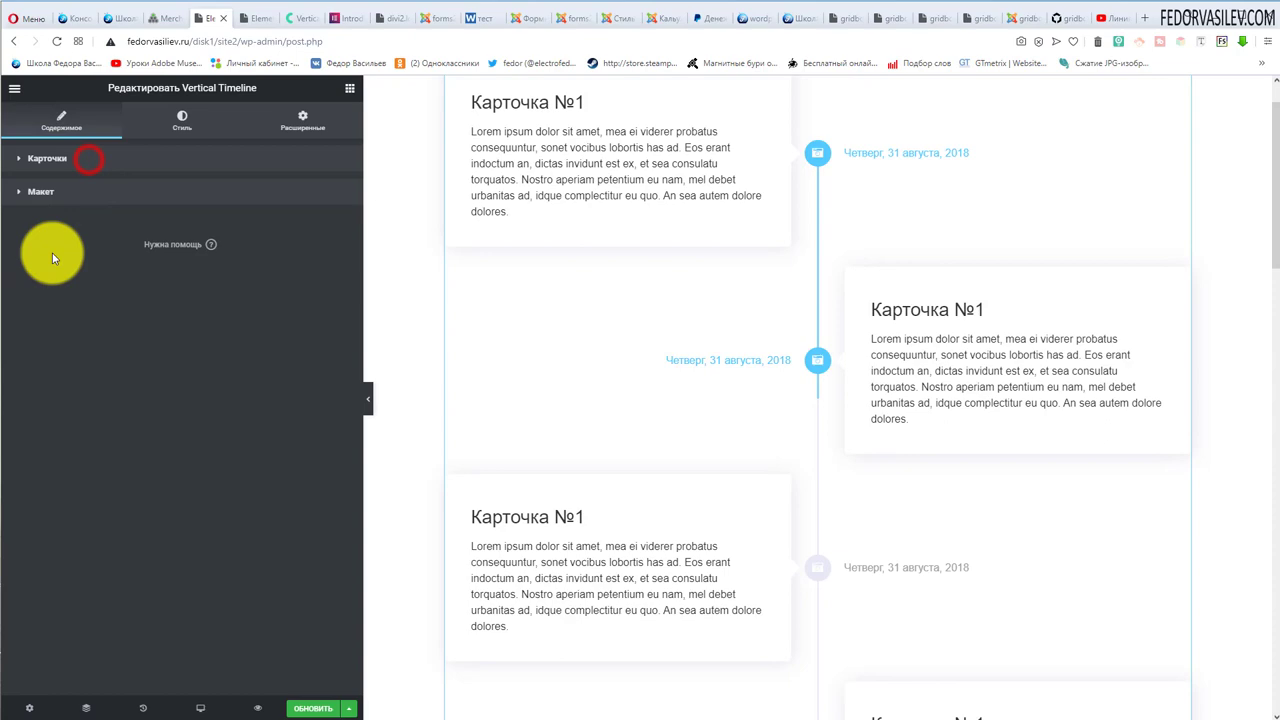
Enable card animation in the Макет settings, and try the left and right horizontal placements before restoring the centred one.
left_click(60, 190)
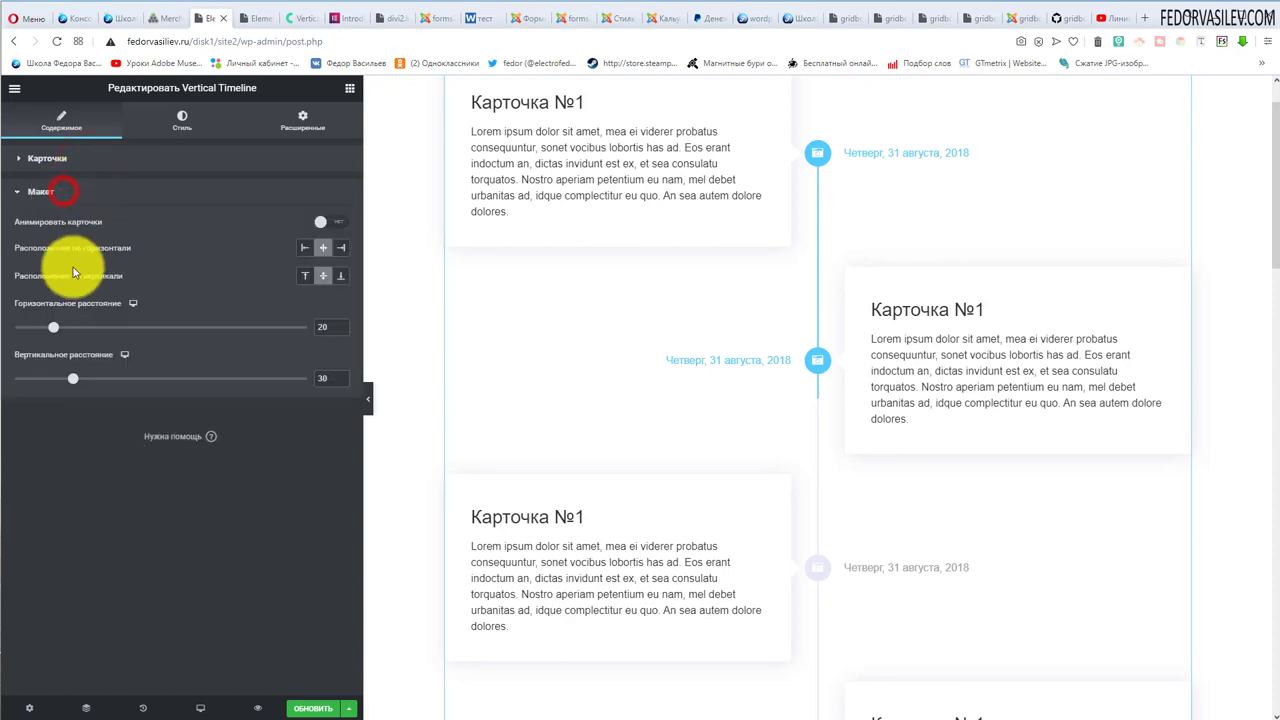
left_click(335, 222)
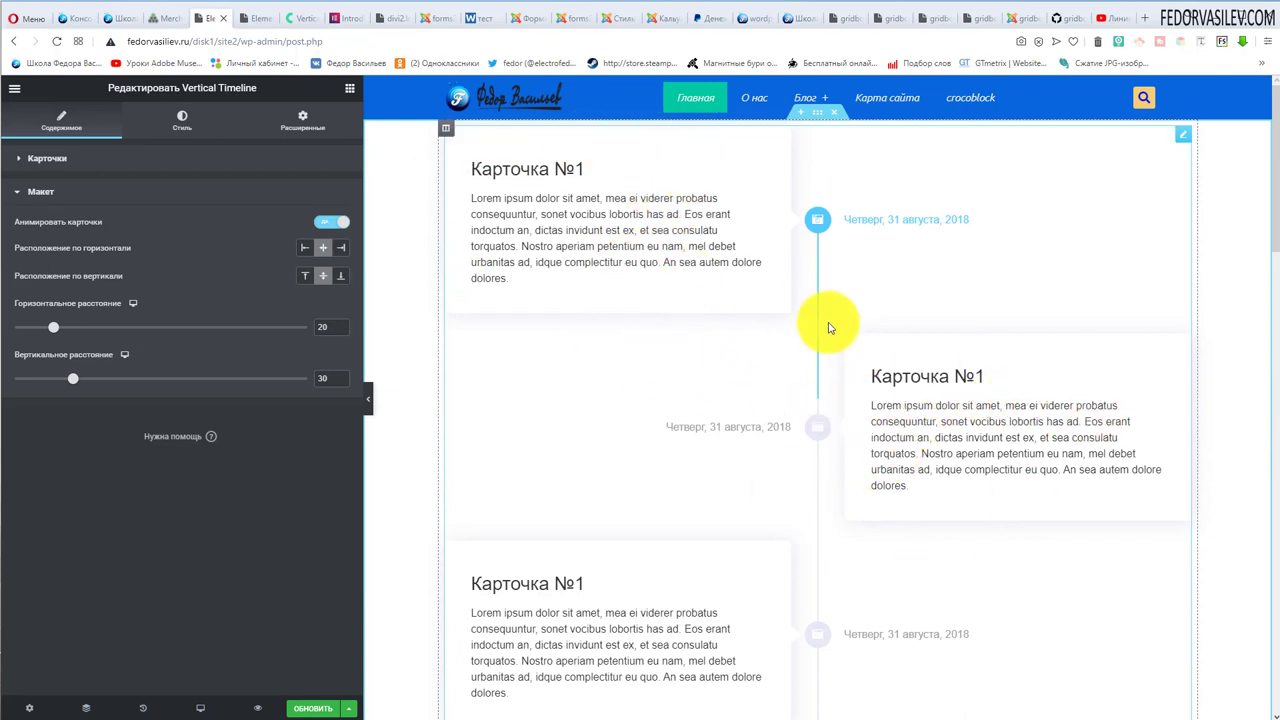
left_click(304, 247)
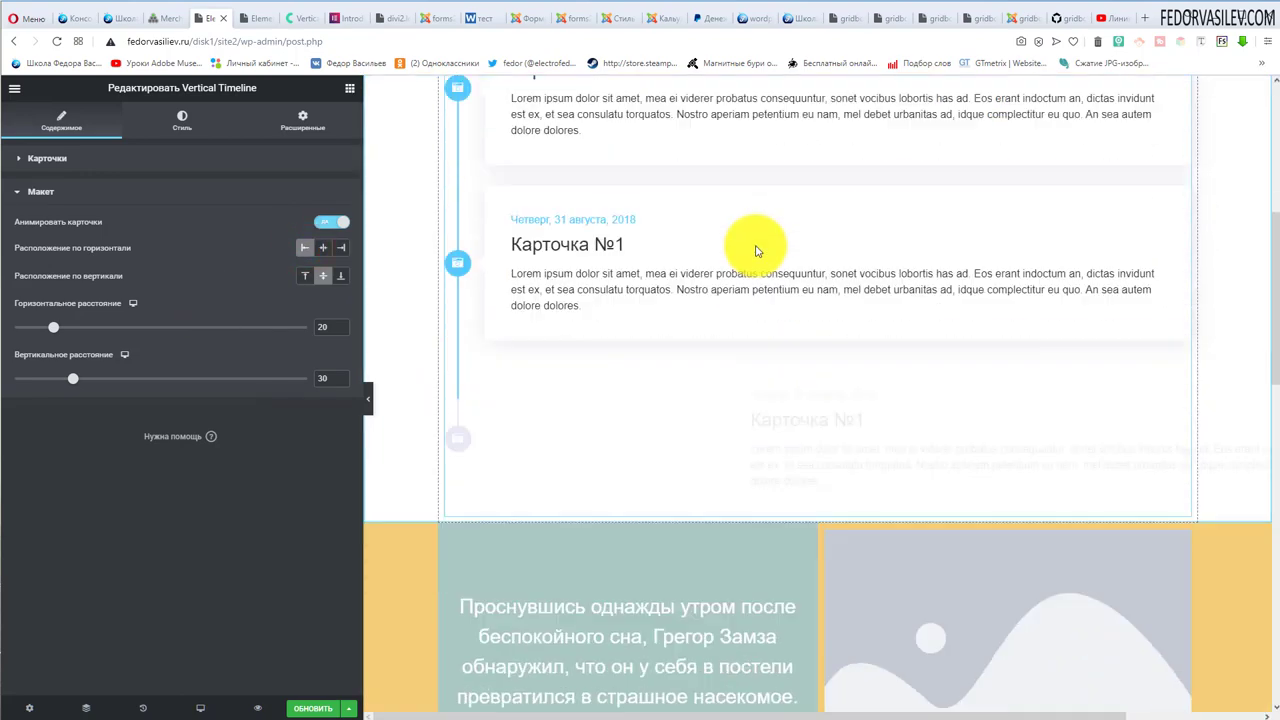
left_click(340, 248)
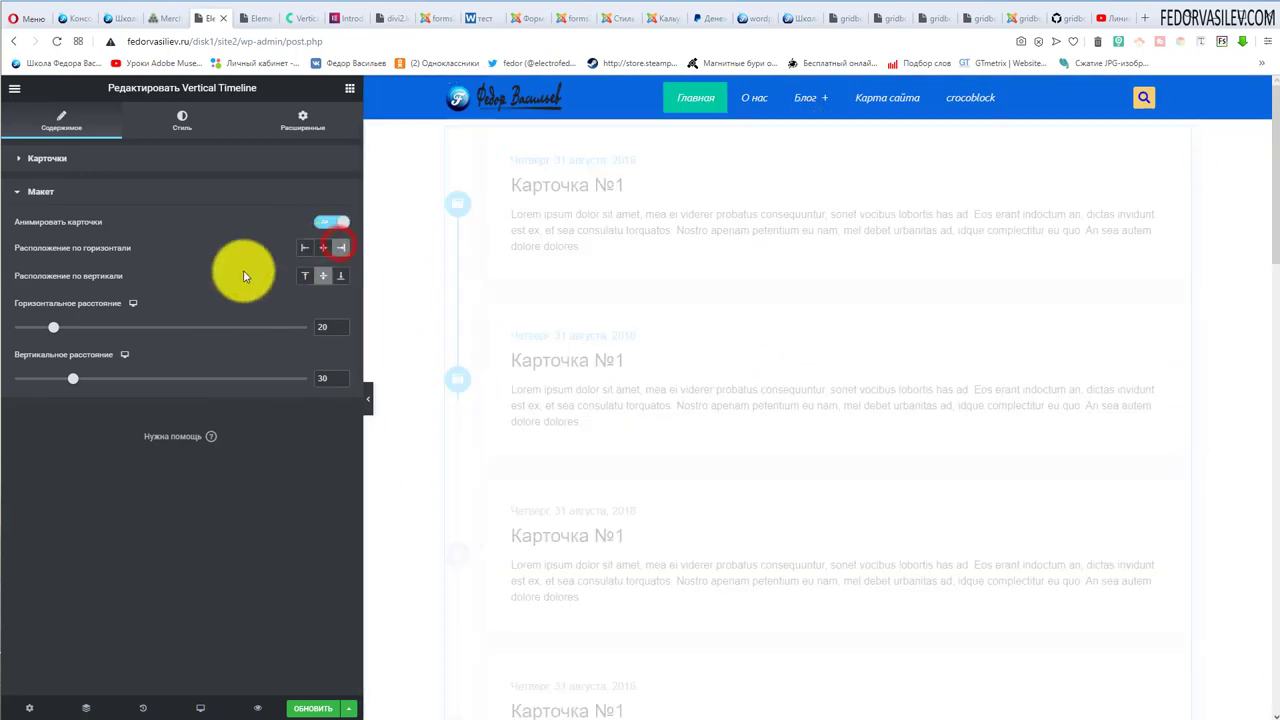
left_click(322, 247)
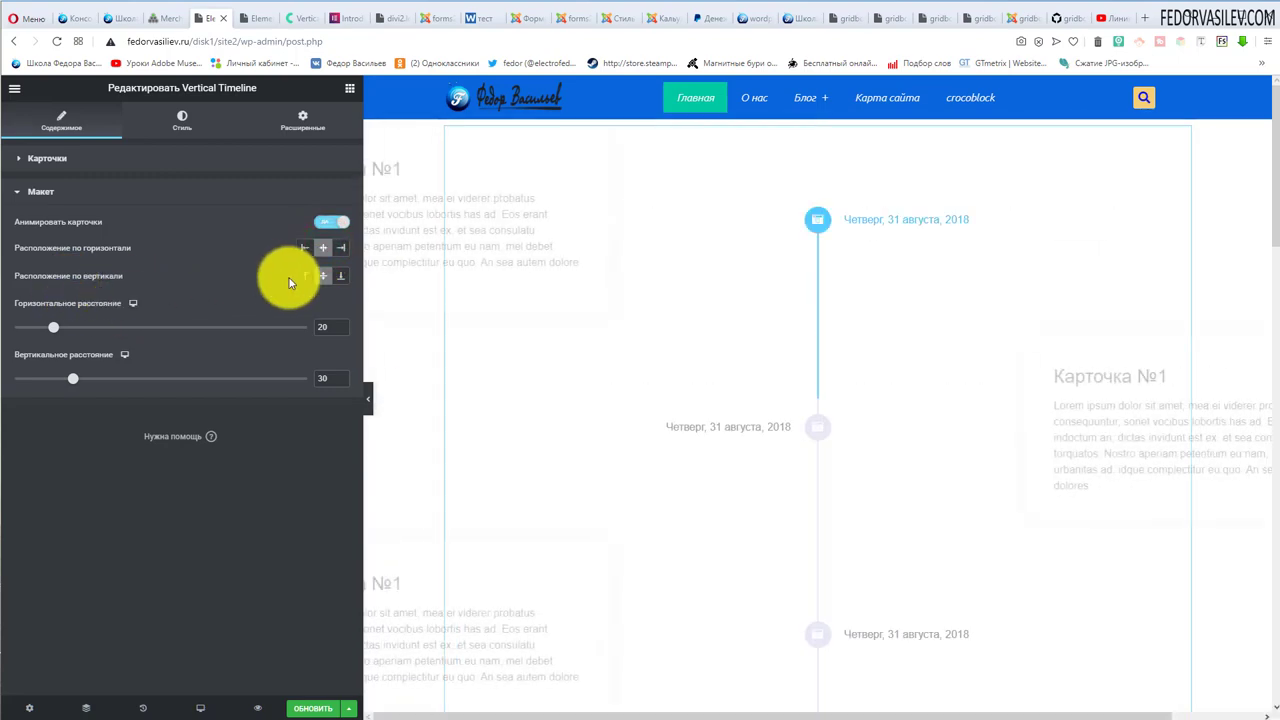
Try the bottom vertical placement for the timeline markers and dates, and set it to top.
left_click(305, 275)
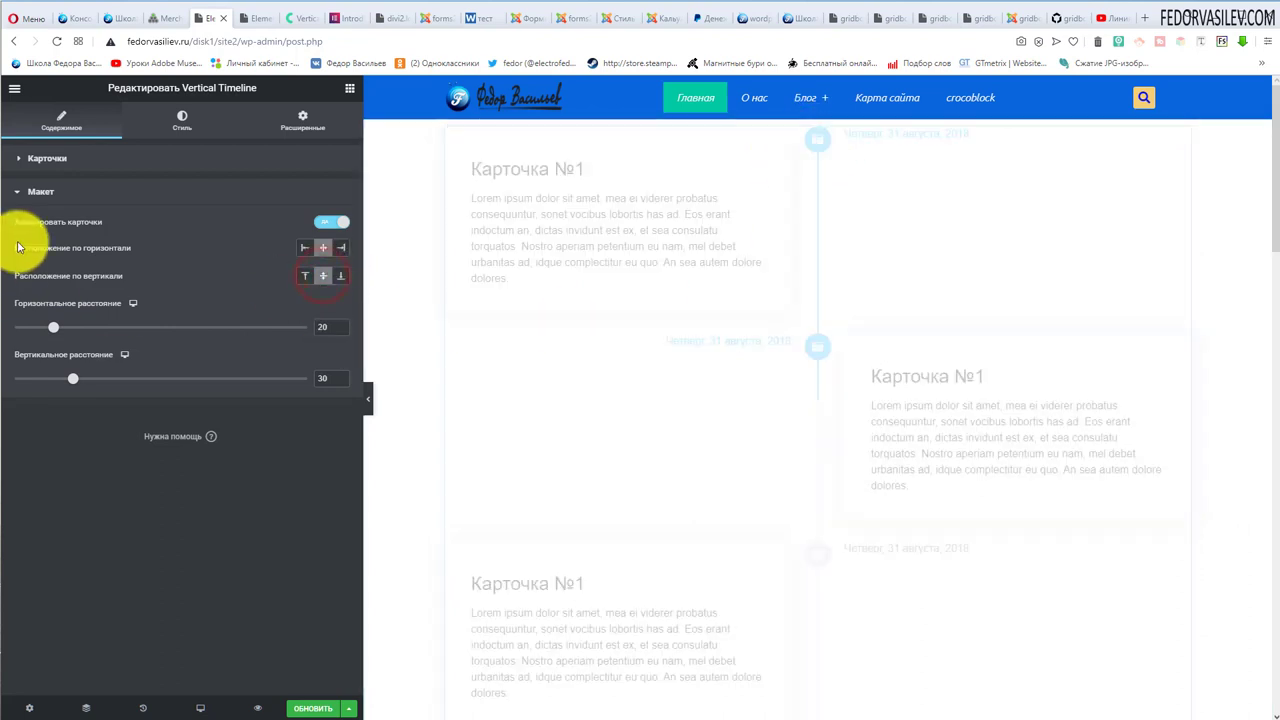
left_click(341, 276)
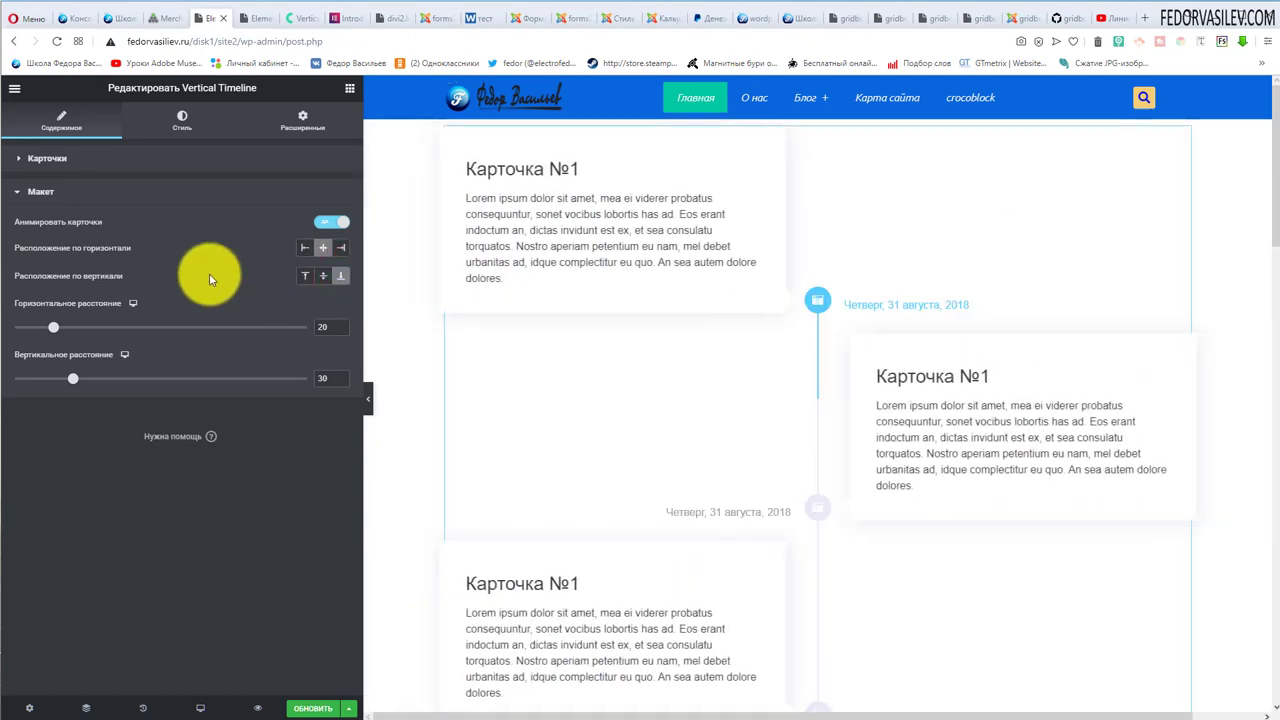
left_click(302, 276)
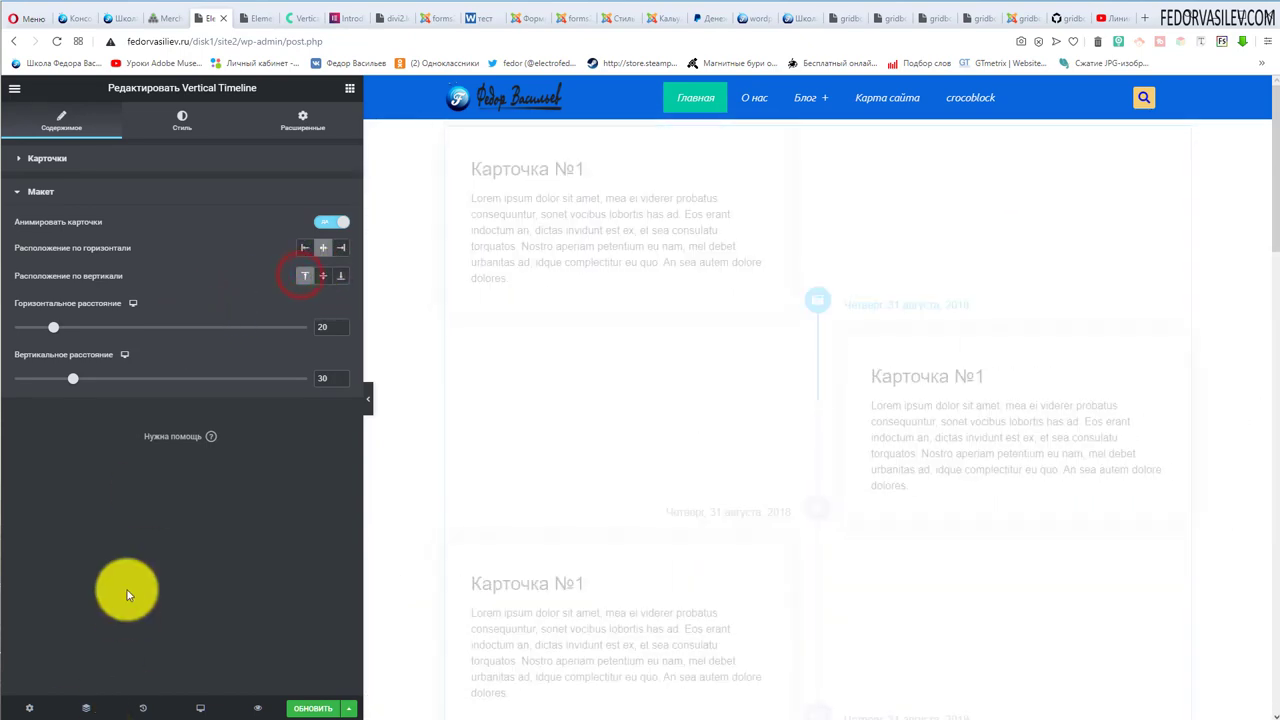
Preview the timeline in the tablet and phone layouts, and return to the desktop view.
left_click(200, 706)
left_click(68, 650)
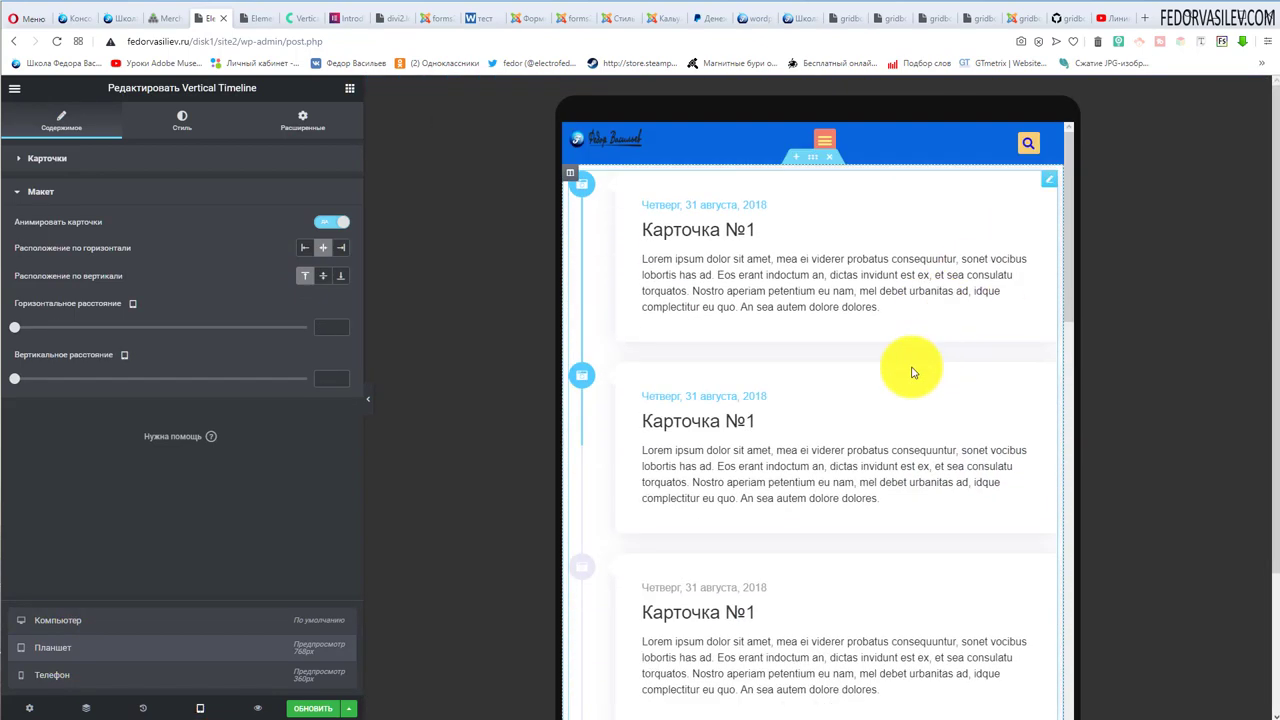
left_click(166, 675)
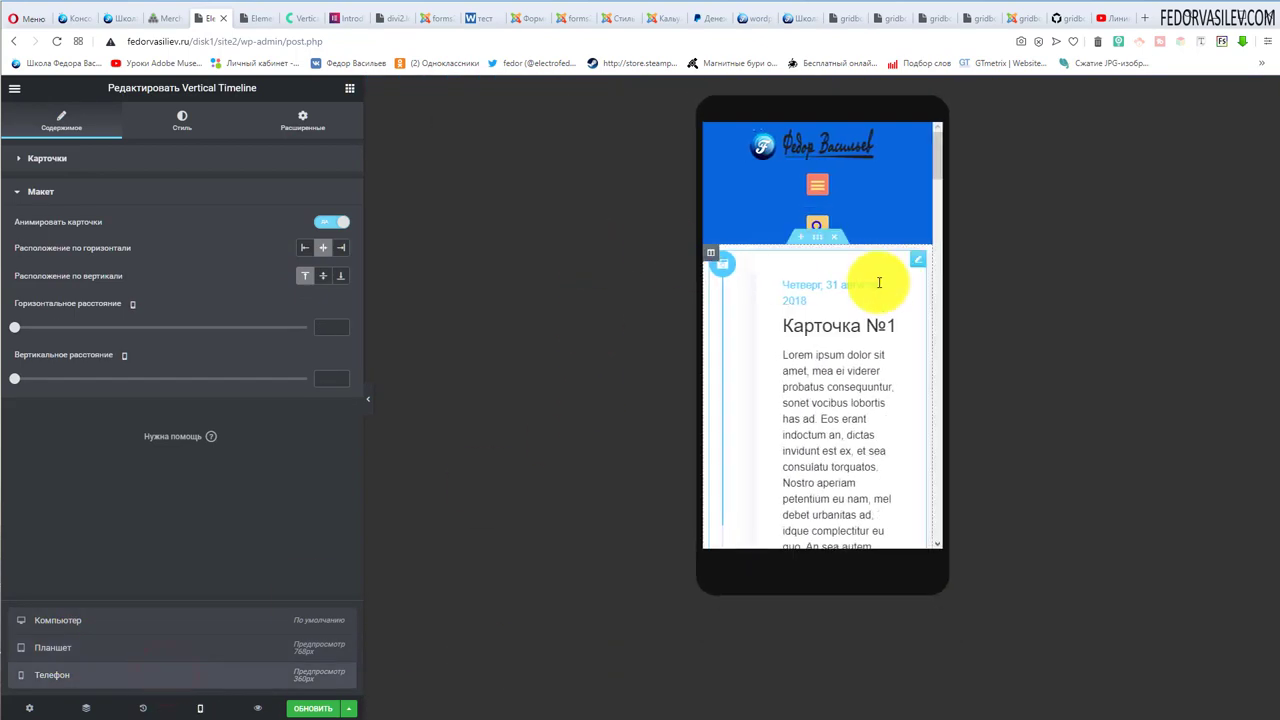
scroll(879, 283, "down", 10)
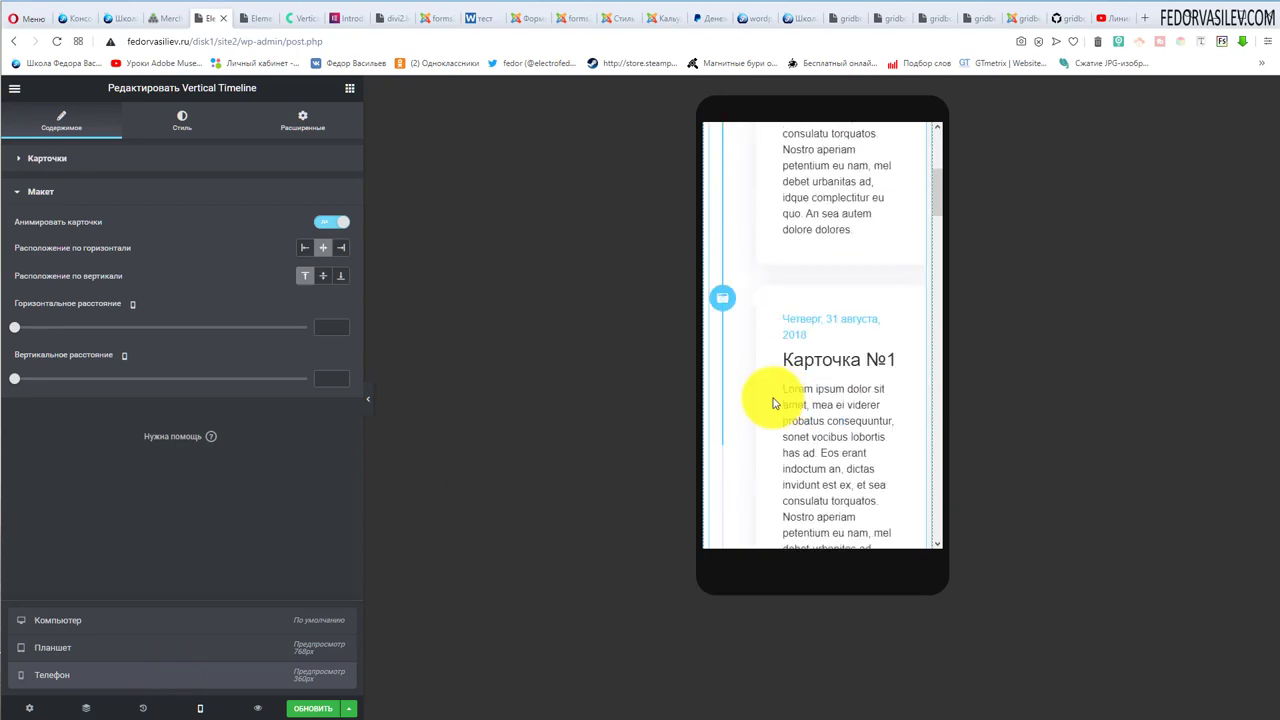
scroll(770, 404, "up", 10)
left_click(137, 619)
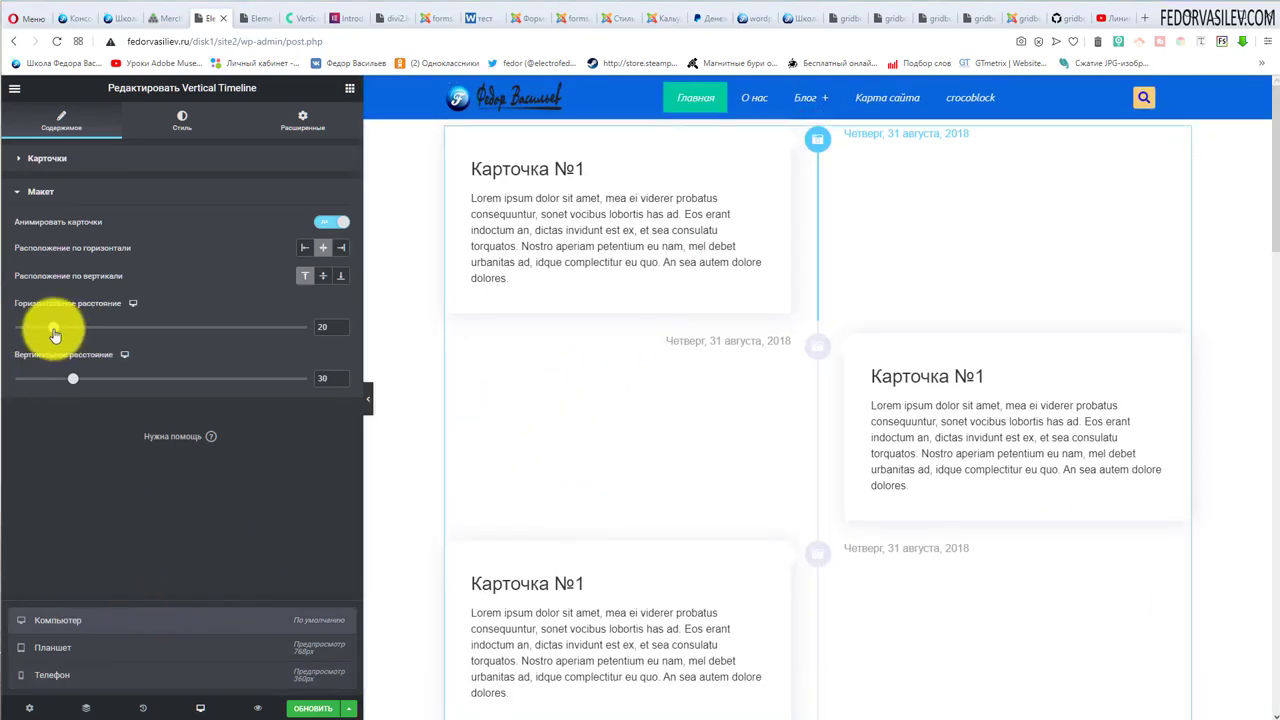
Set the timeline's horizontal spacing to 40 and its vertical spacing to 34.
left_click_drag(54, 331, 94, 384)
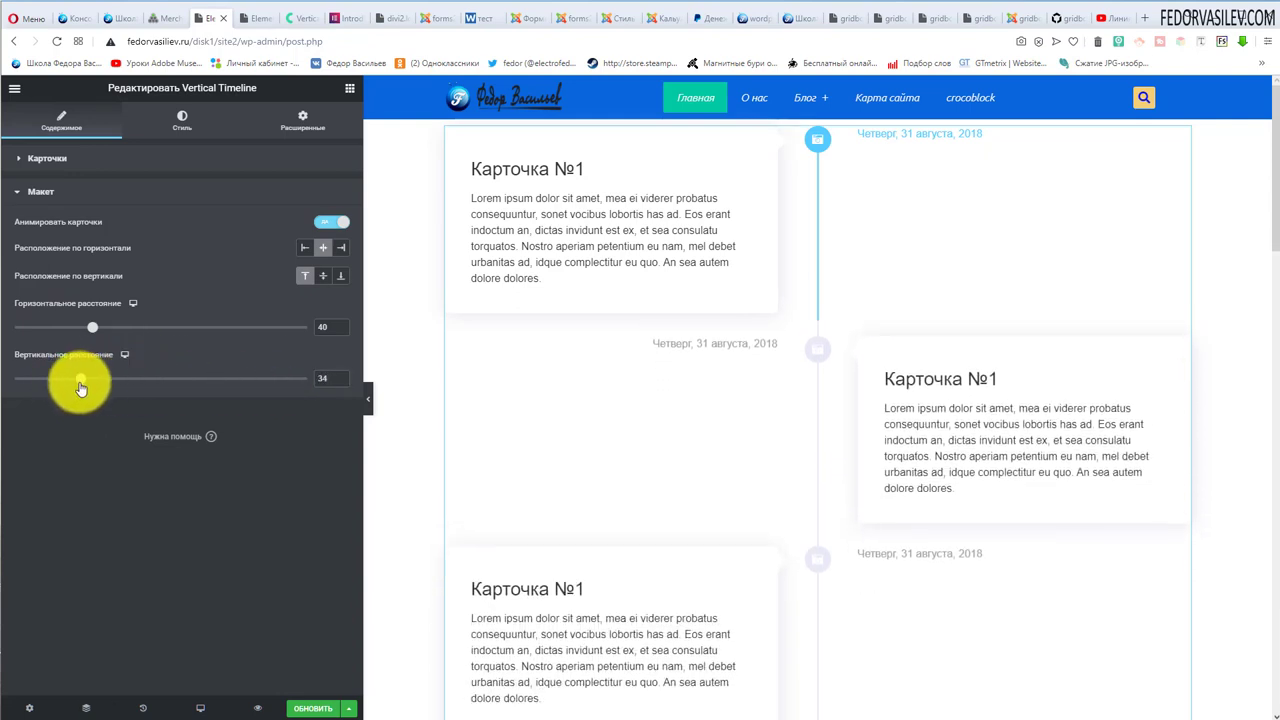
Set the cards' hover background to the grey-blue swatch #A5B3C1 in the Карточки style settings.
left_click(176, 119)
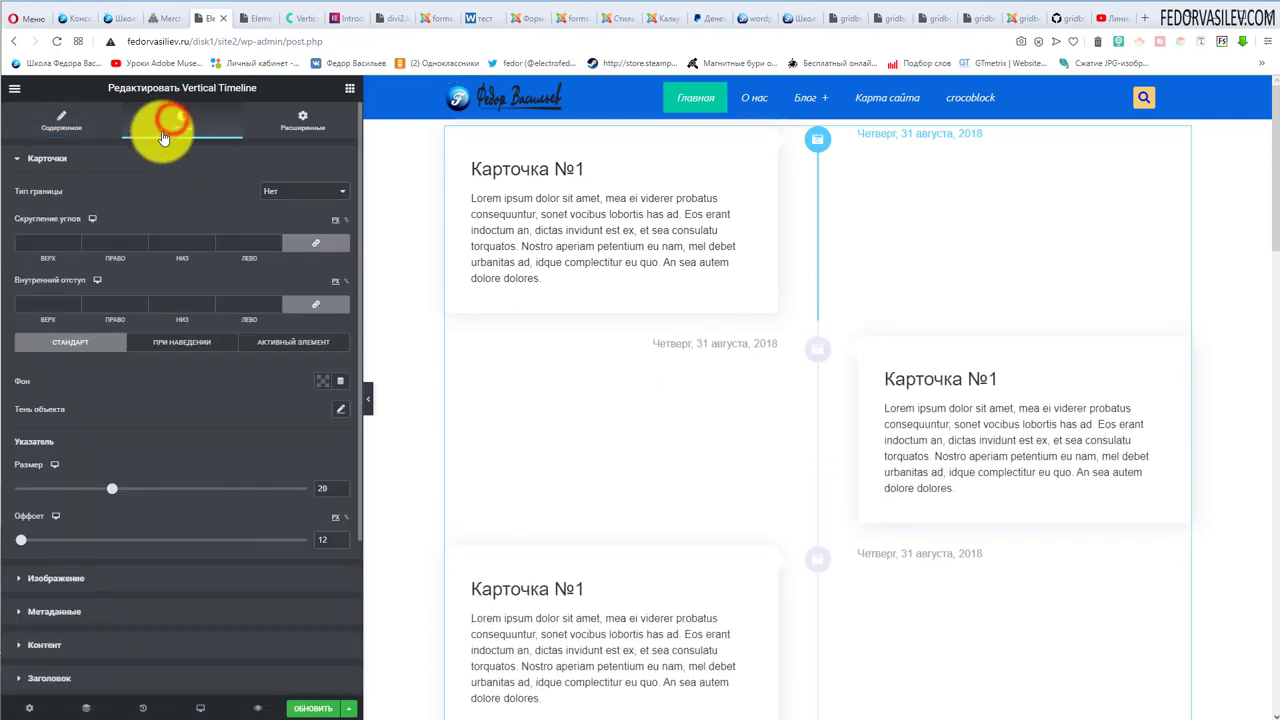
left_click(48, 158)
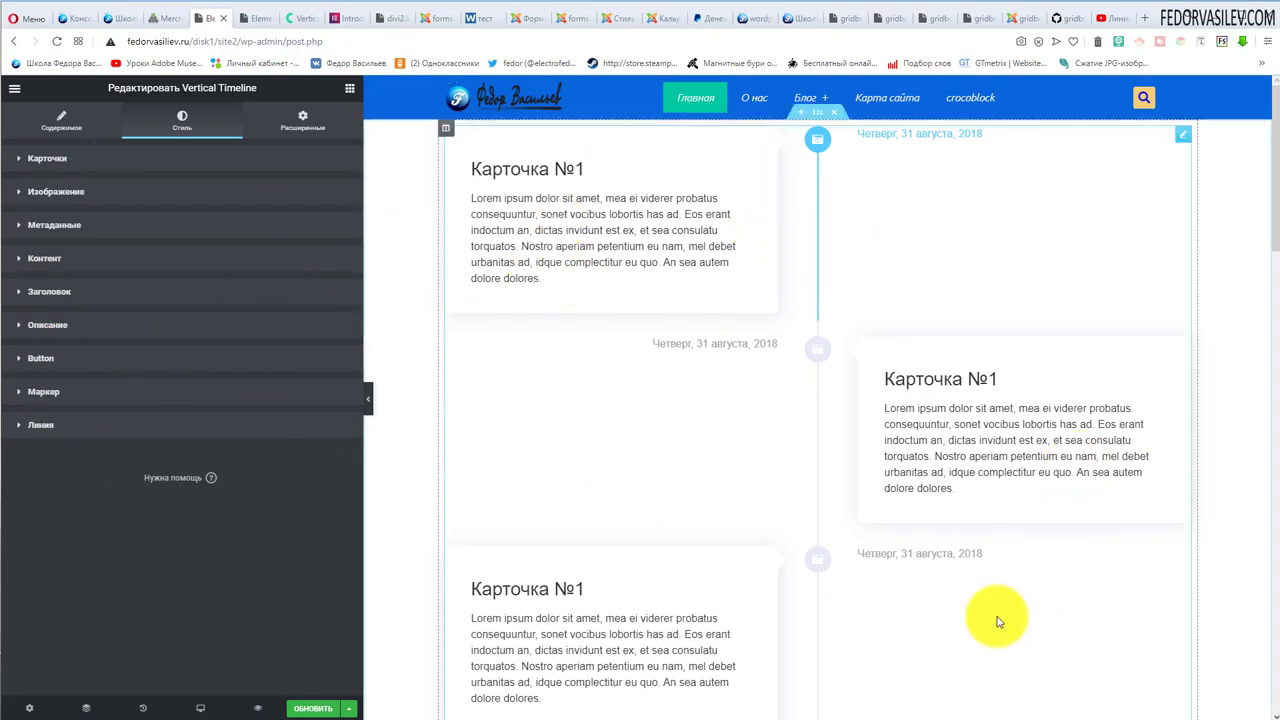
left_click(50, 160)
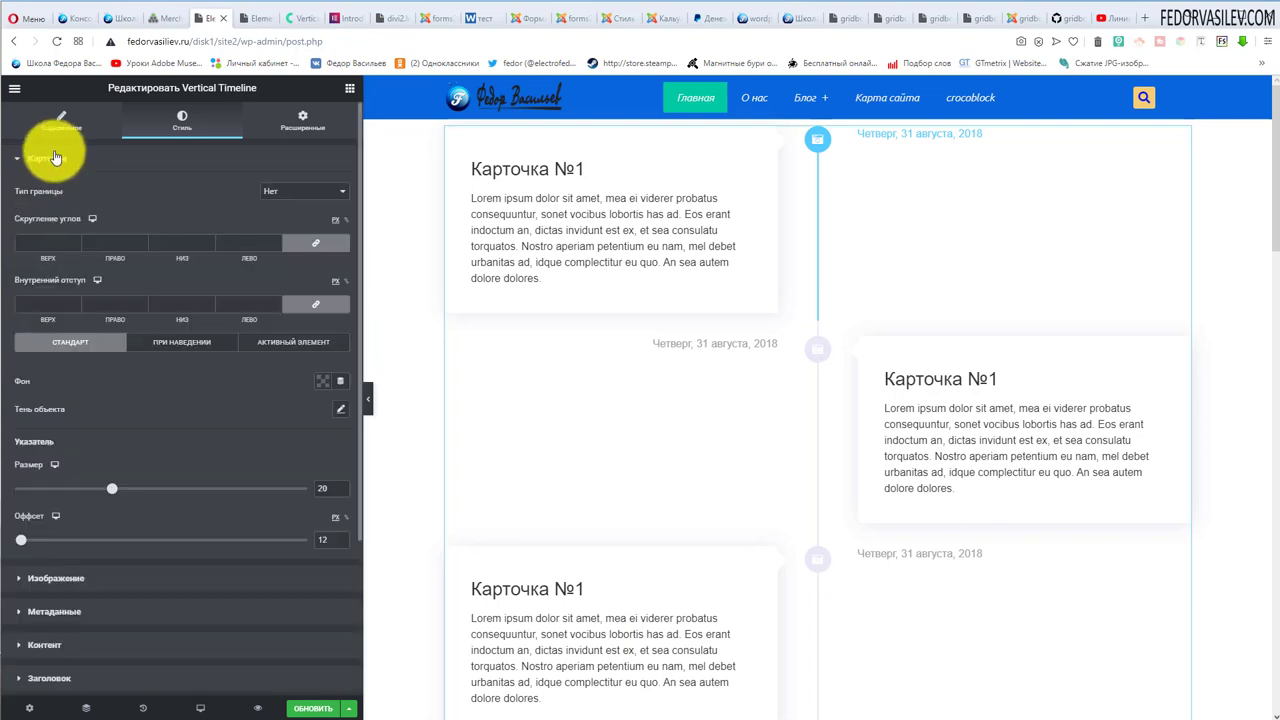
left_click(55, 161)
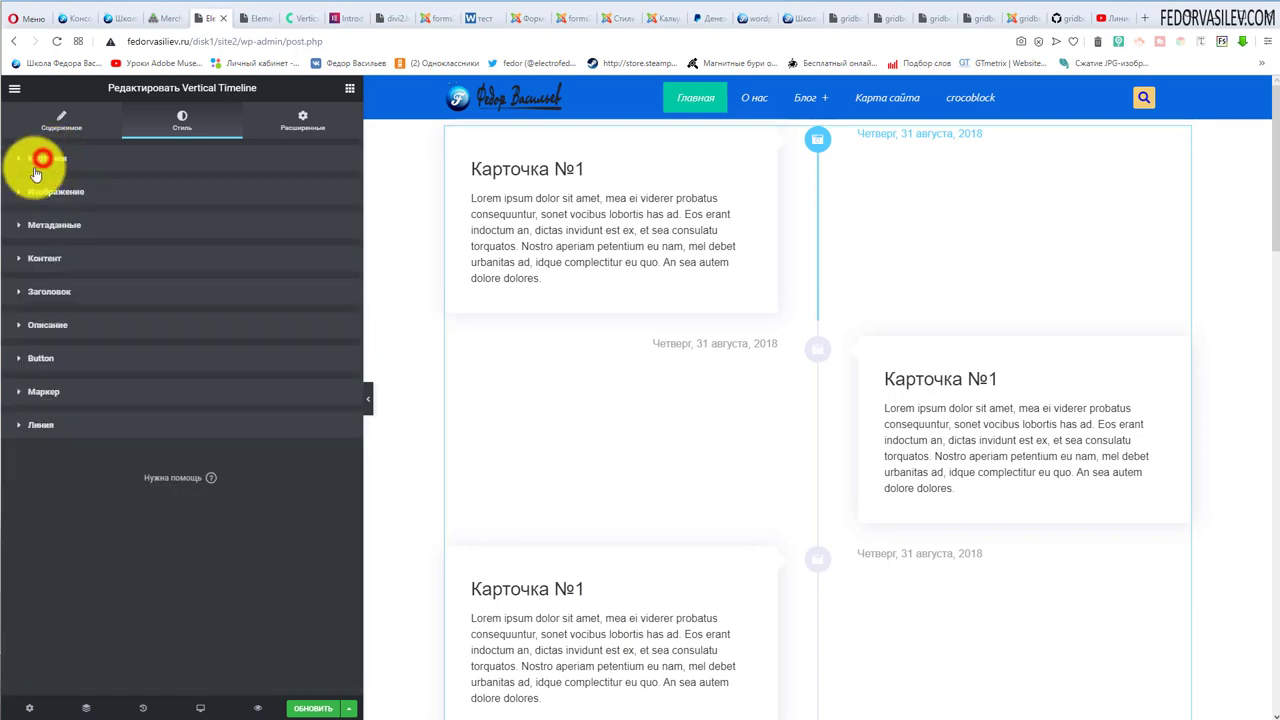
left_click(34, 165)
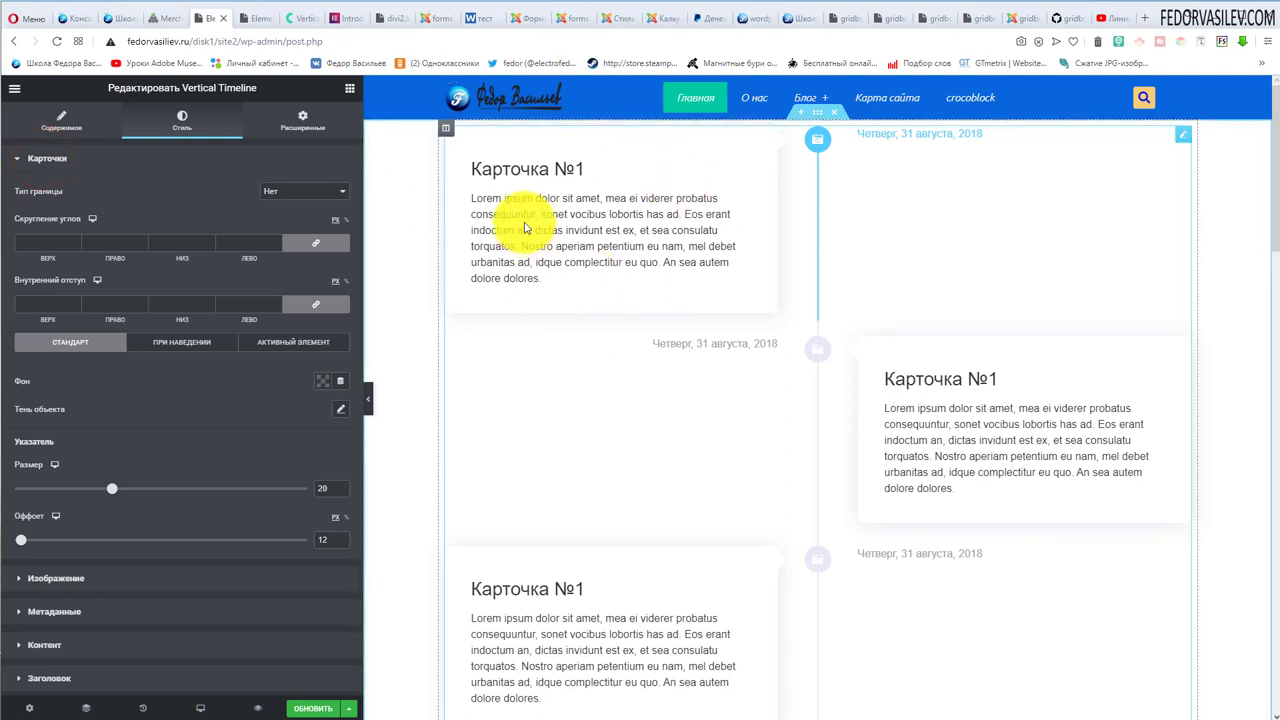
left_click(167, 343)
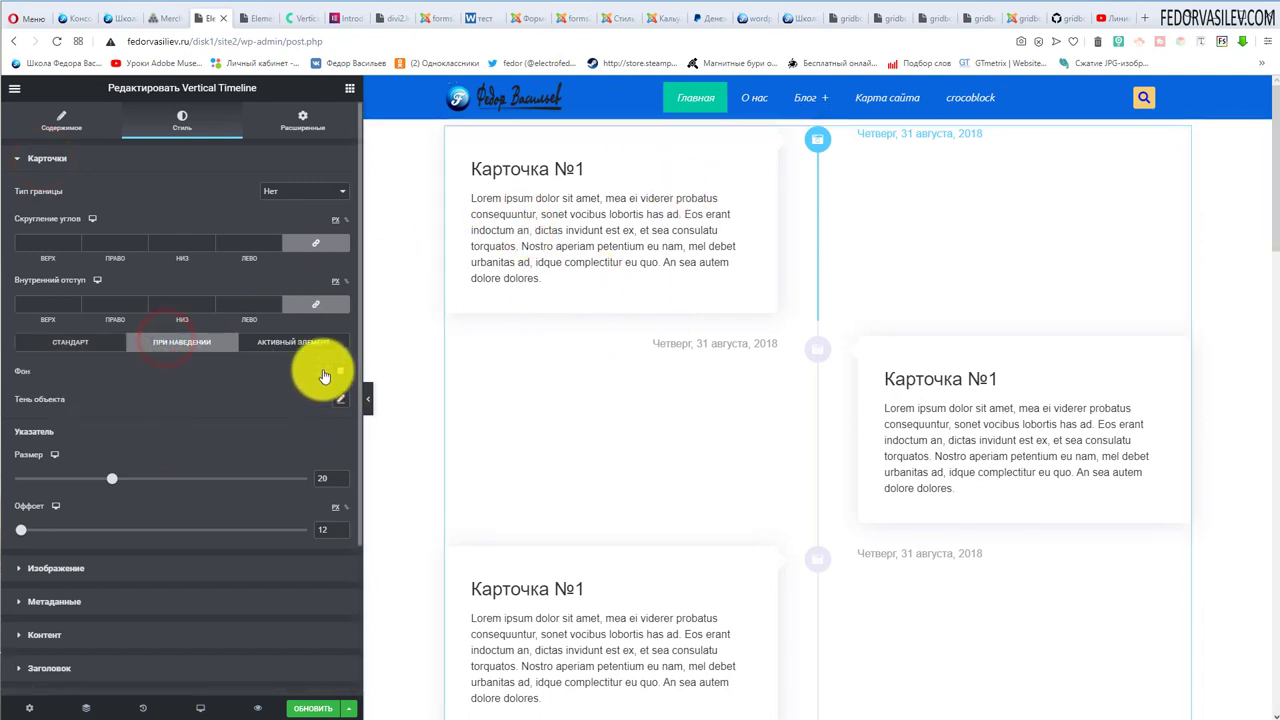
left_click(323, 372)
left_click(193, 402)
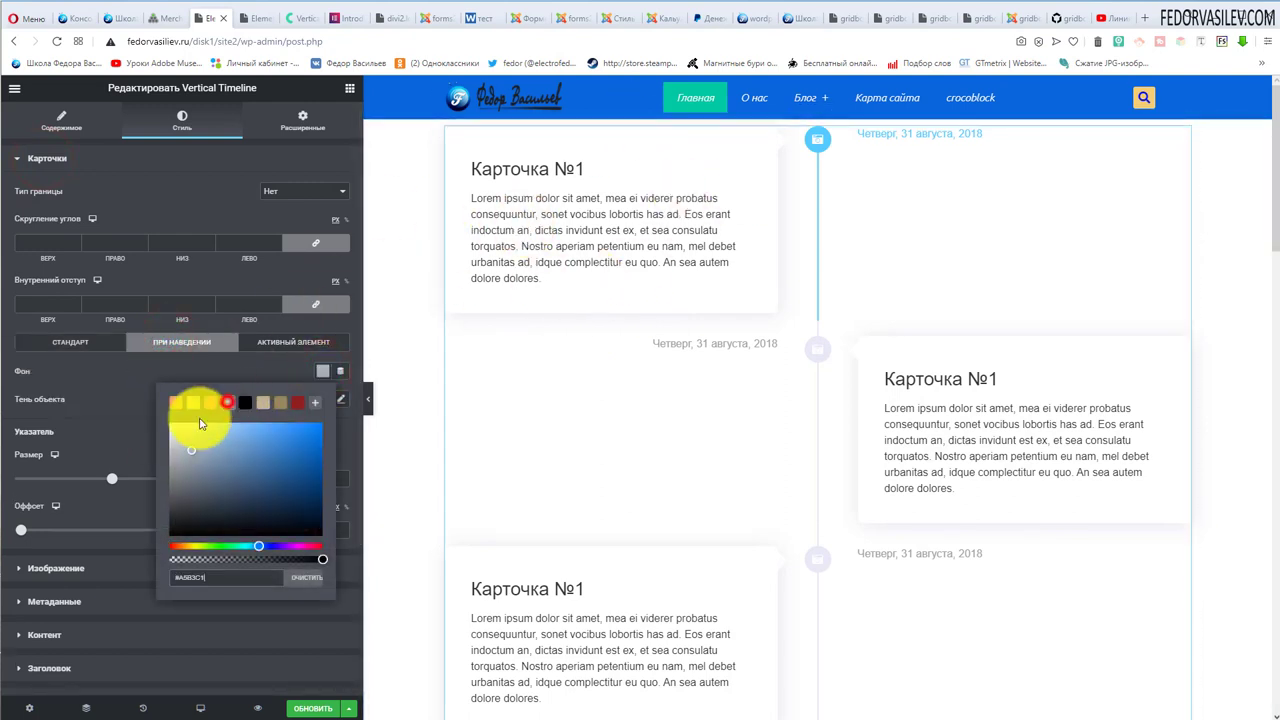
left_click(109, 376)
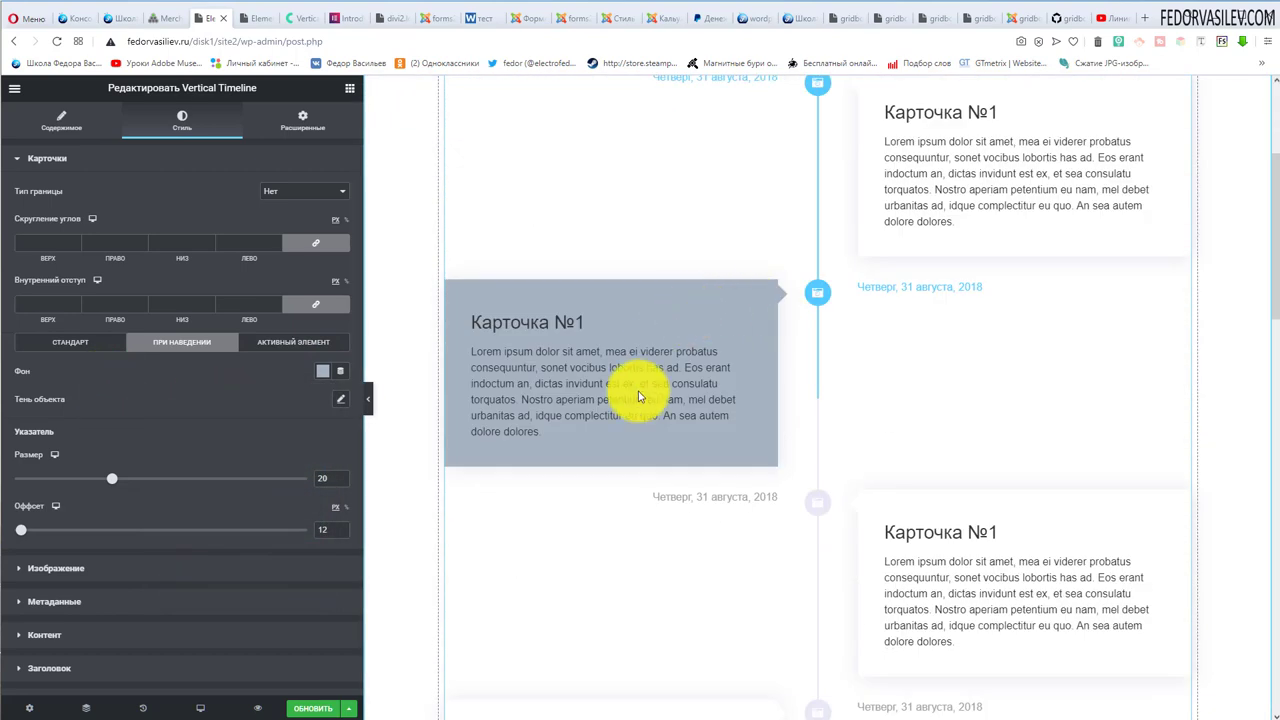
left_click(58, 160)
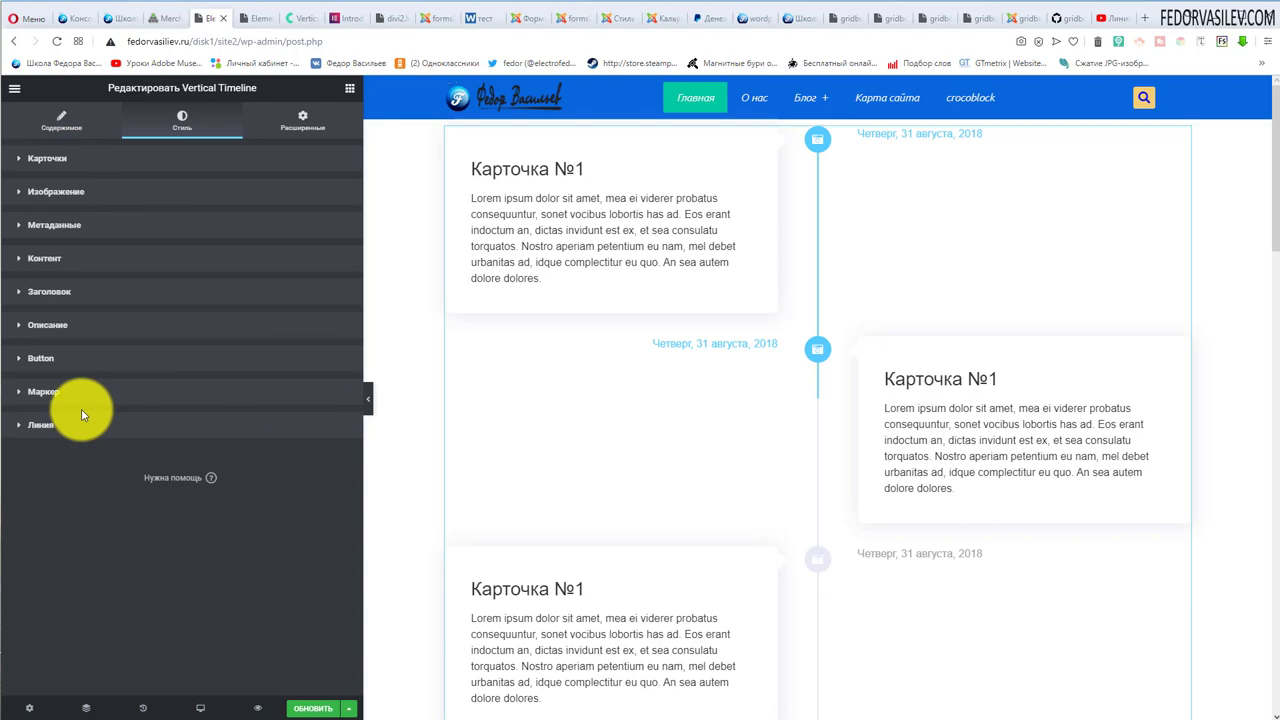
Set the timeline's line colour to the salmon swatch #F27F6F, and check it along the whole timeline.
left_click(40, 430)
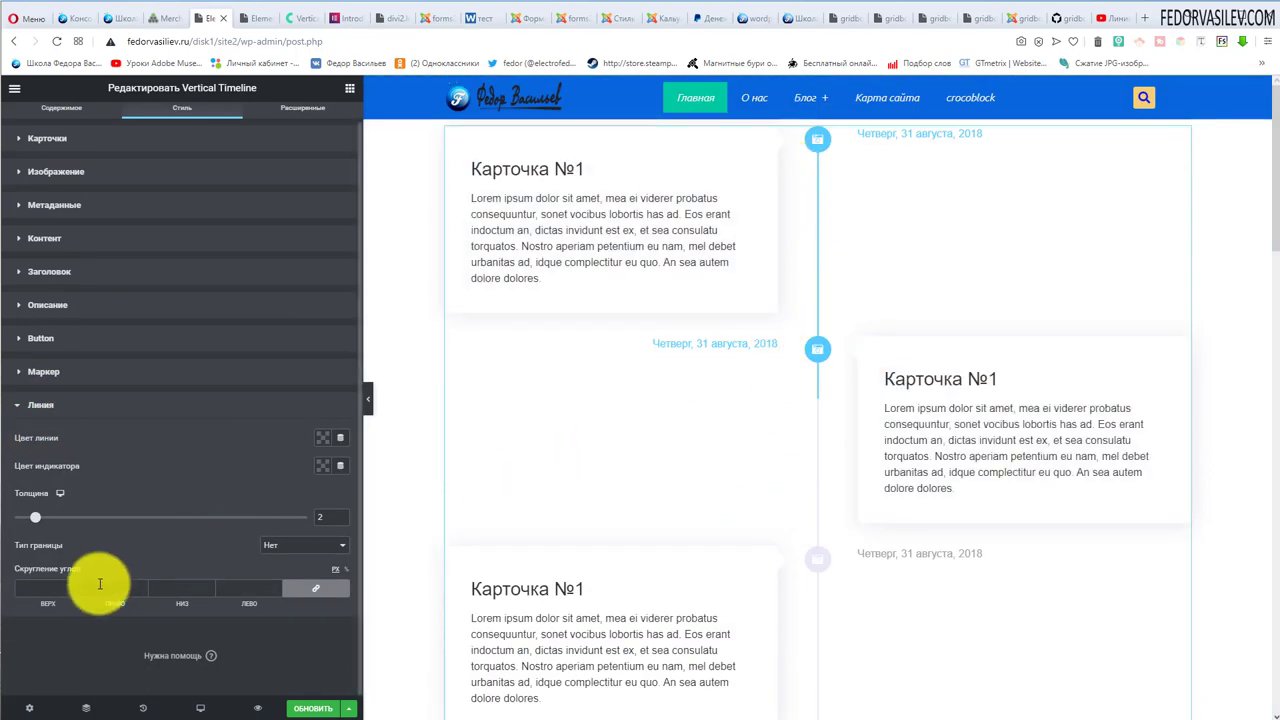
left_click(322, 437)
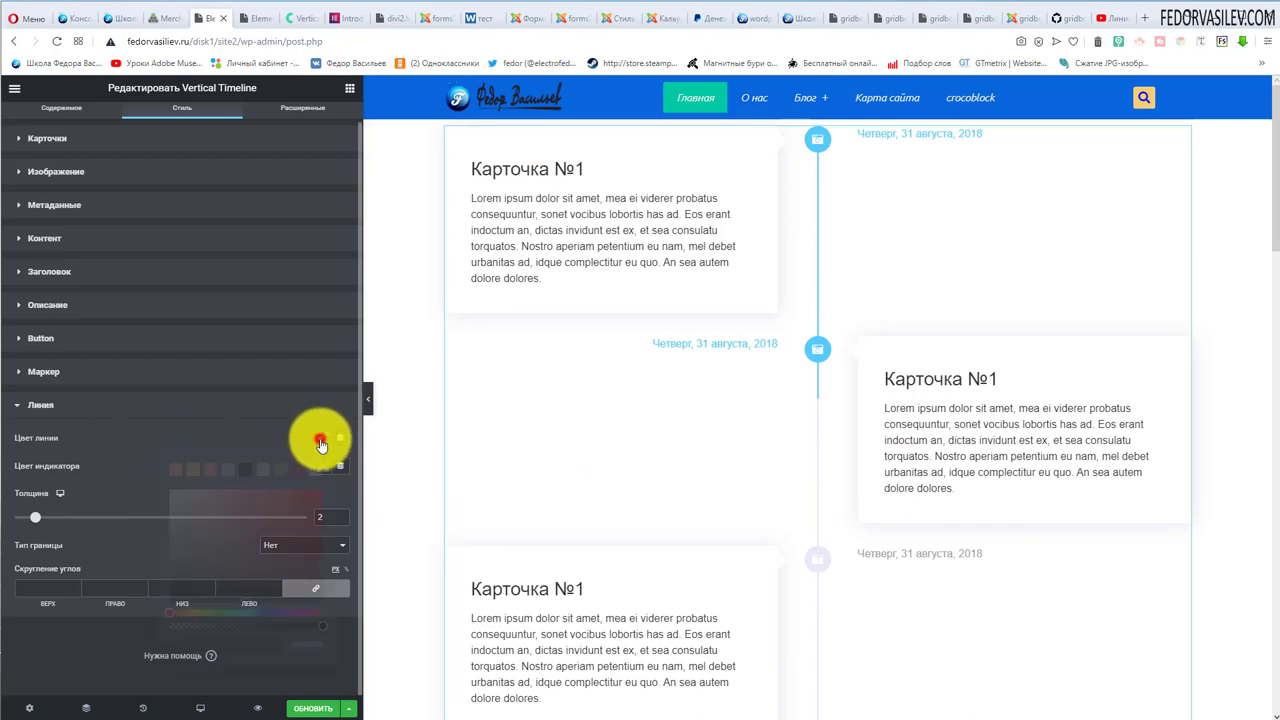
left_click(211, 470)
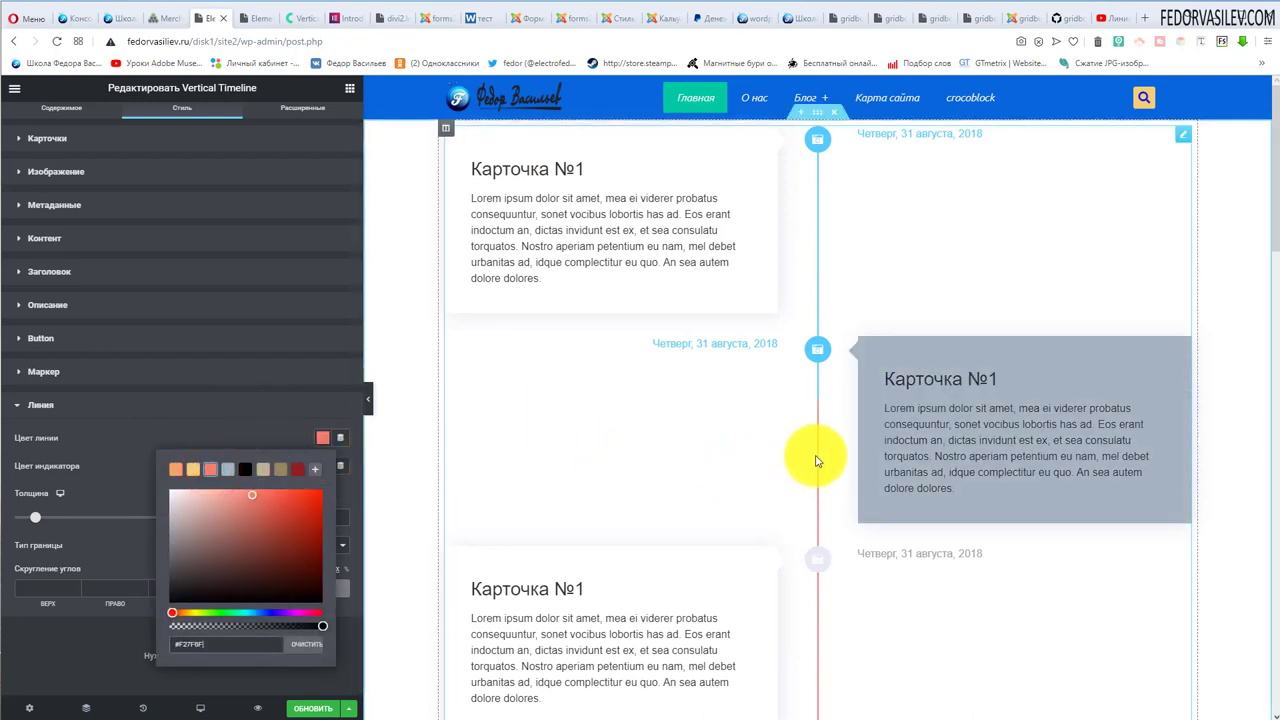
left_click_drag(1270, 232, 1265, 370)
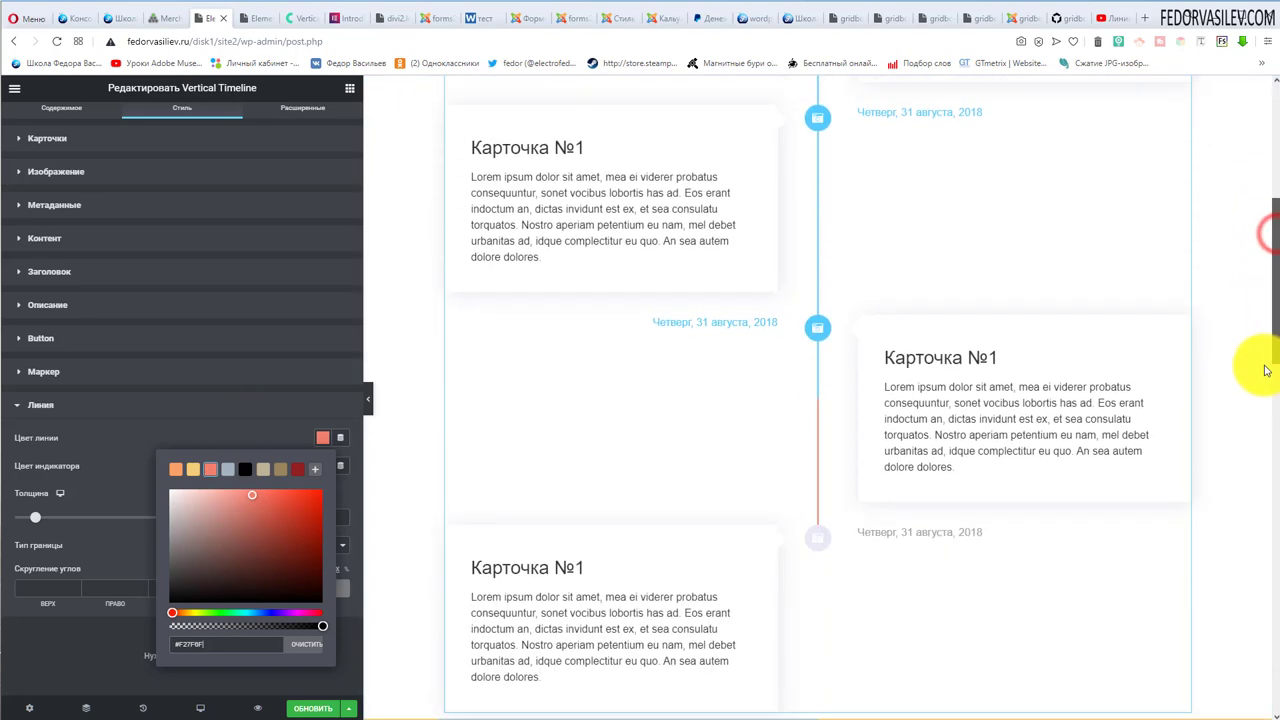
scroll(1265, 380, "down", 2)
scroll(1250, 300, "up", 2)
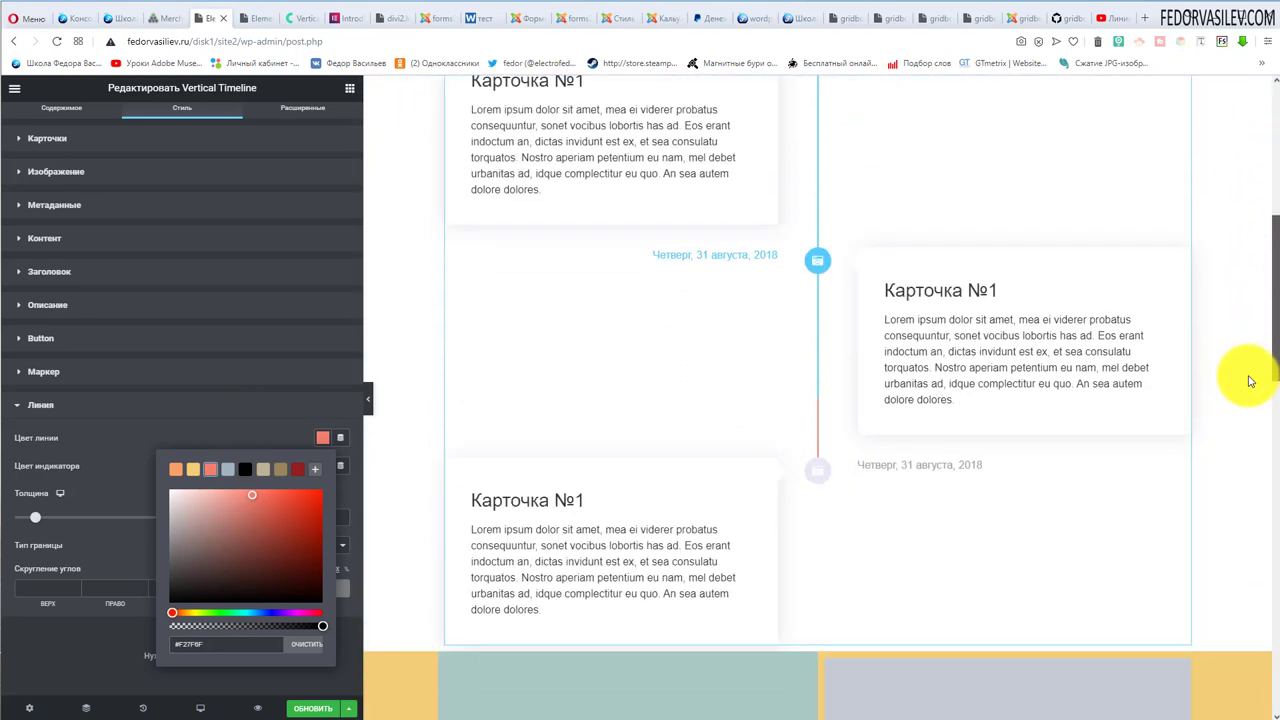
scroll(1250, 380, "down", 4)
scroll(1234, 420, "up", 5)
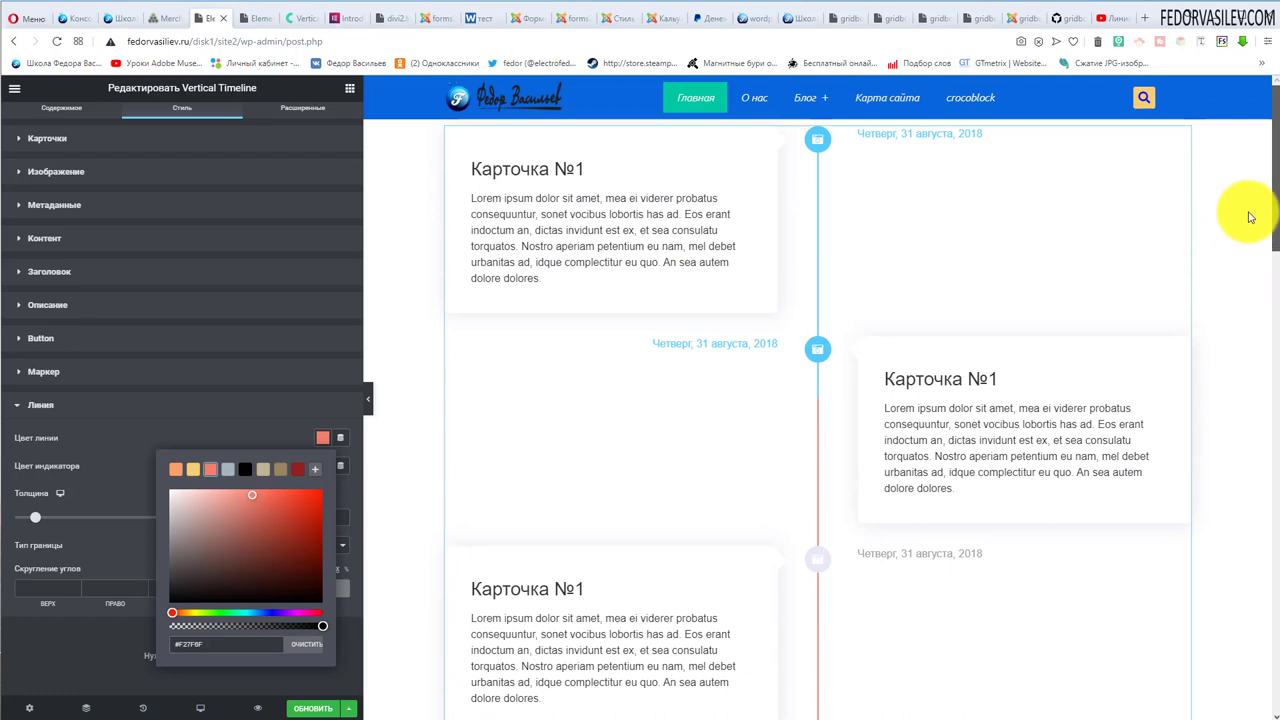
scroll(816, 435, "down", 3)
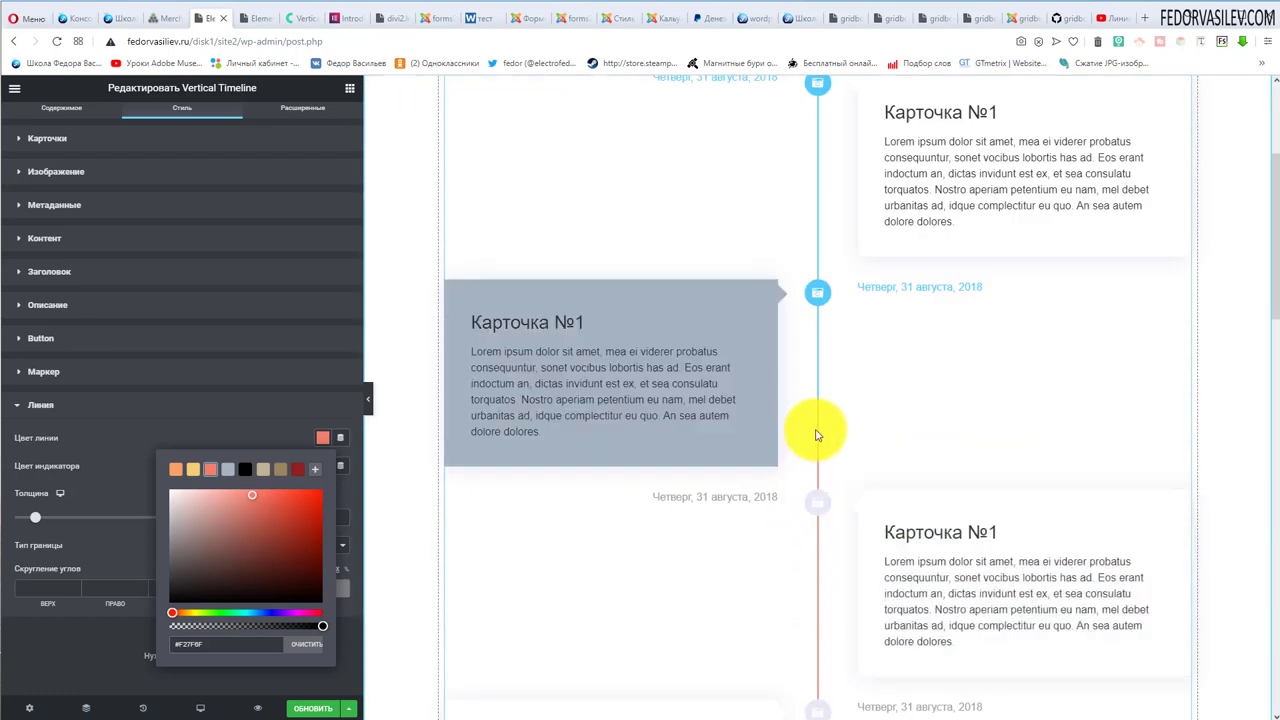
scroll(816, 435, "up", 3)
left_click(78, 434)
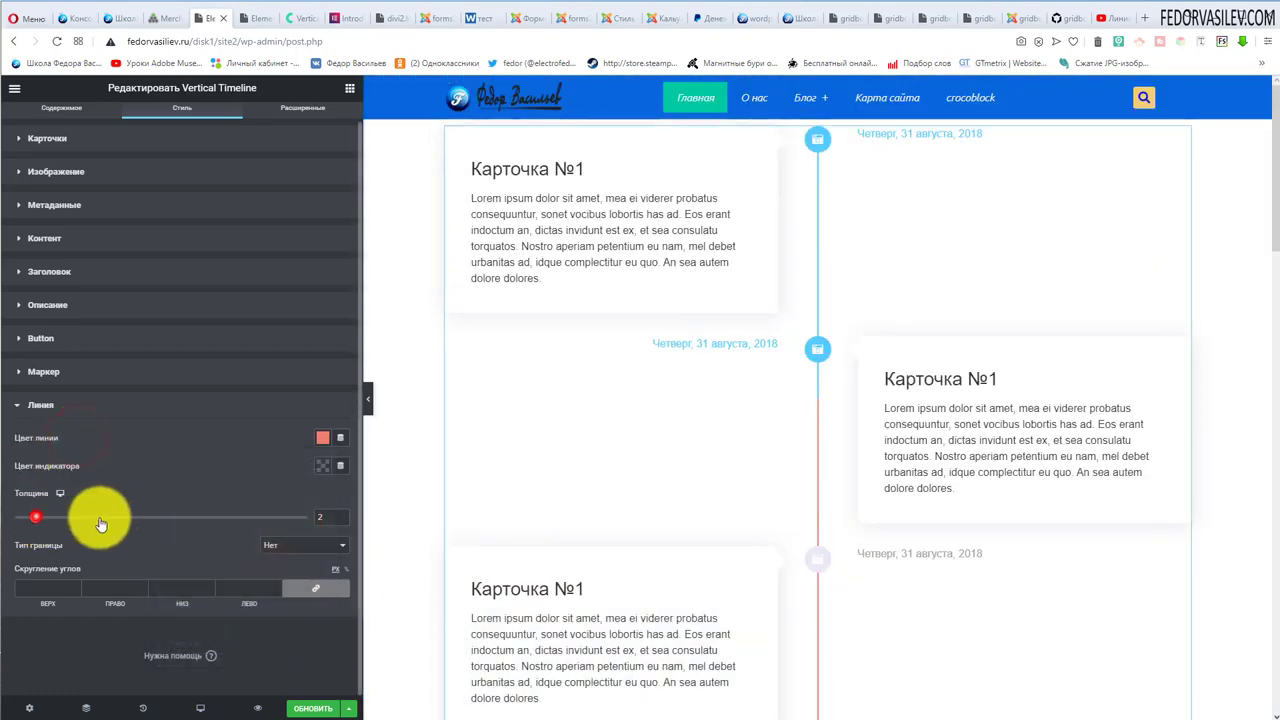
Set the timeline line's thickness to 11 and its indicator colour to bright green #00FF3E.
left_click_drag(36, 517, 186, 509)
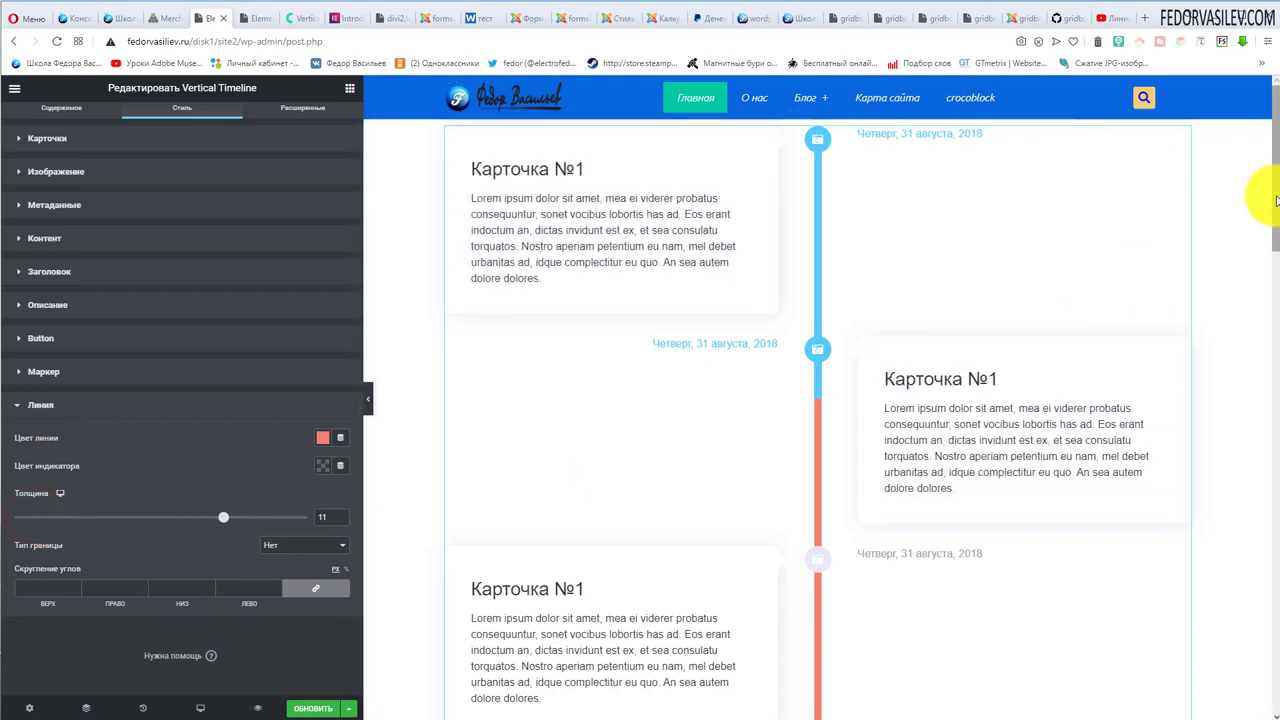
left_click_drag(1275, 193, 1257, 51)
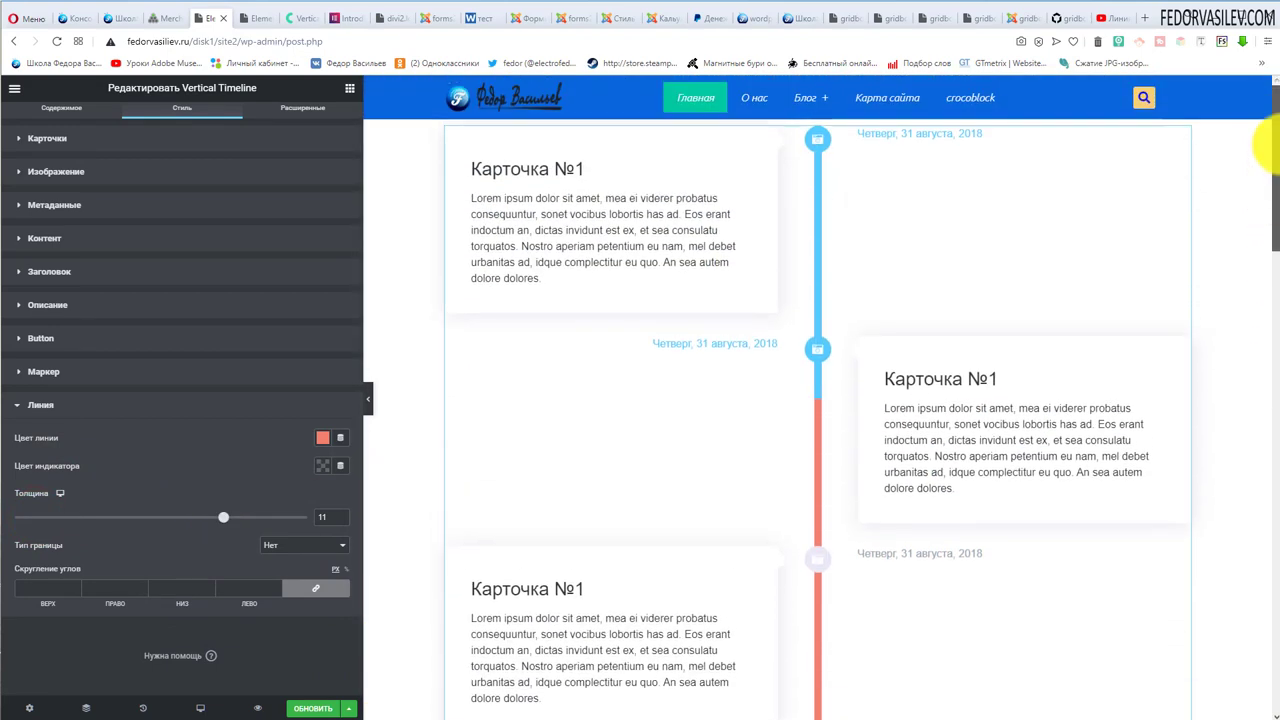
left_click(324, 469)
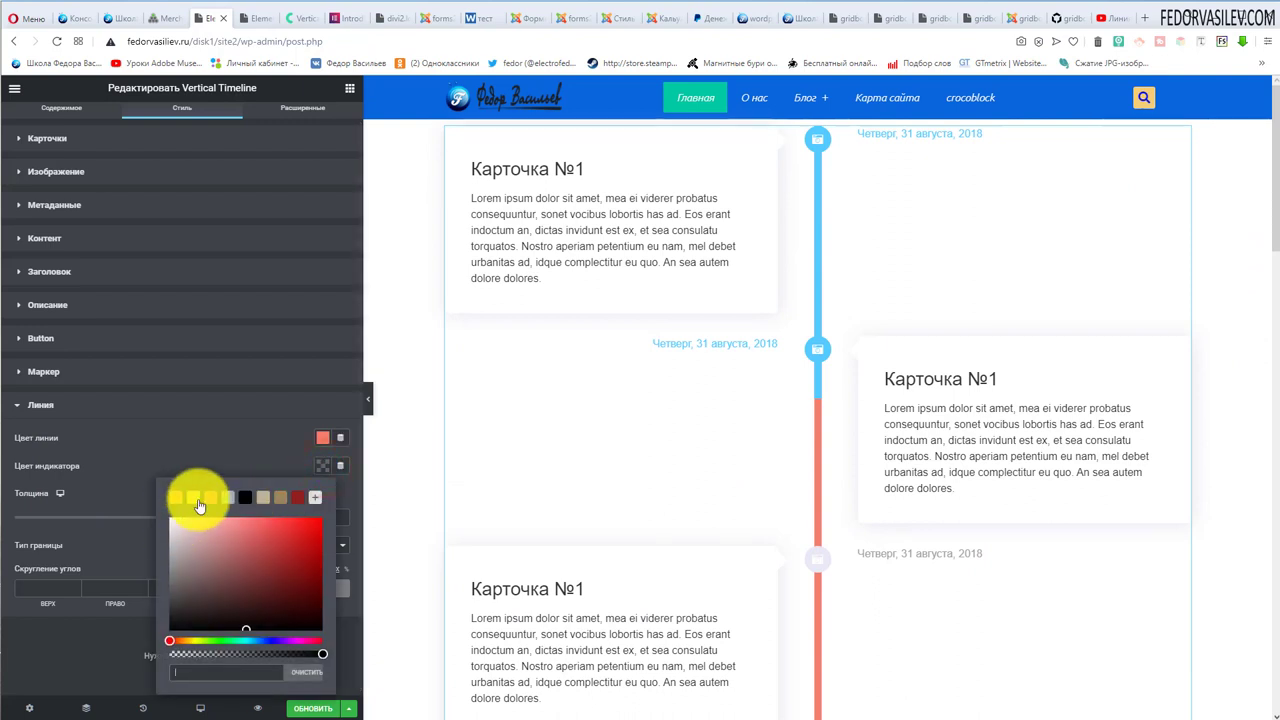
left_click(225, 640)
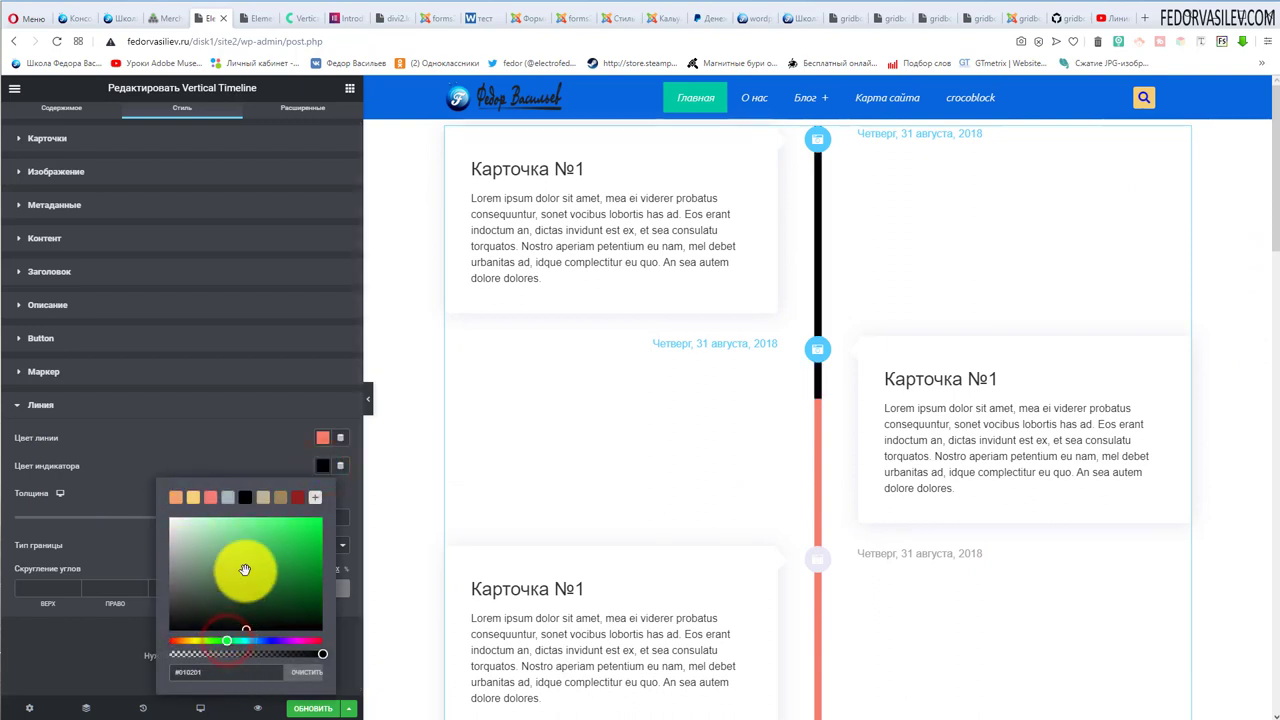
left_click_drag(245, 569, 337, 509)
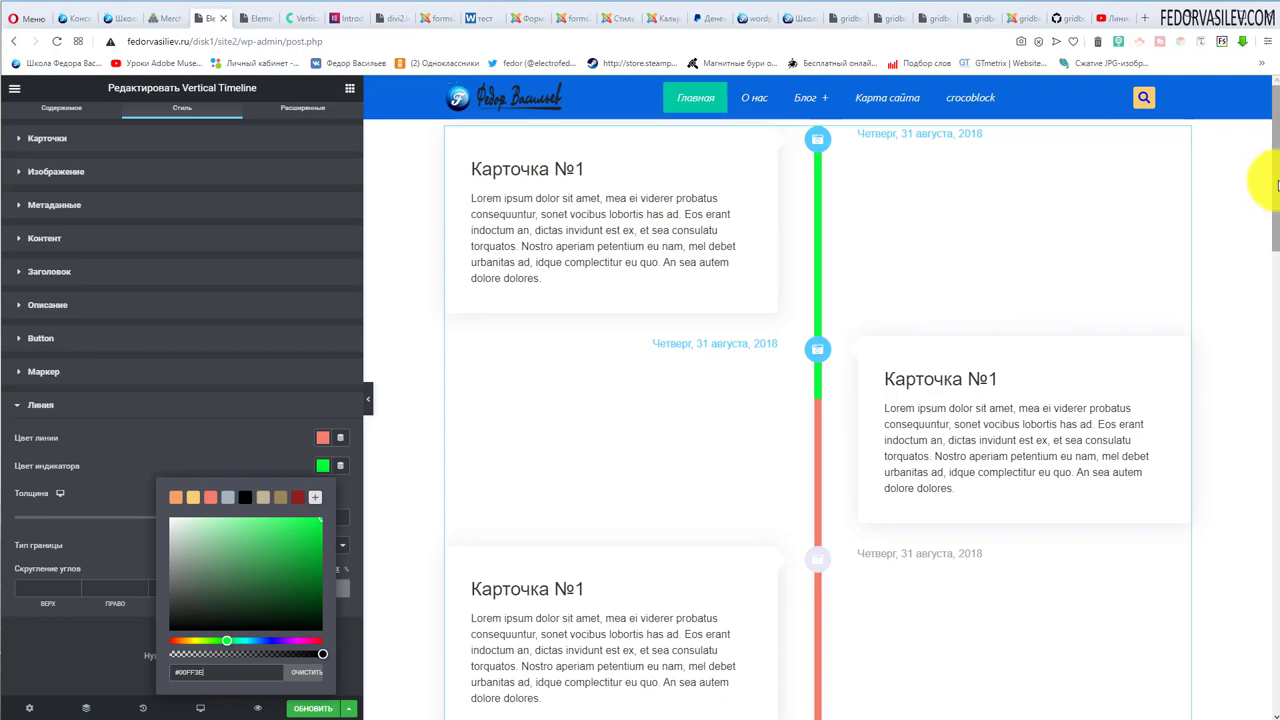
Scroll through the timeline to check how the indicator colour fills the line as the page moves.
scroll(1266, 237, "down", 5)
scroll(1249, 309, "up", 5)
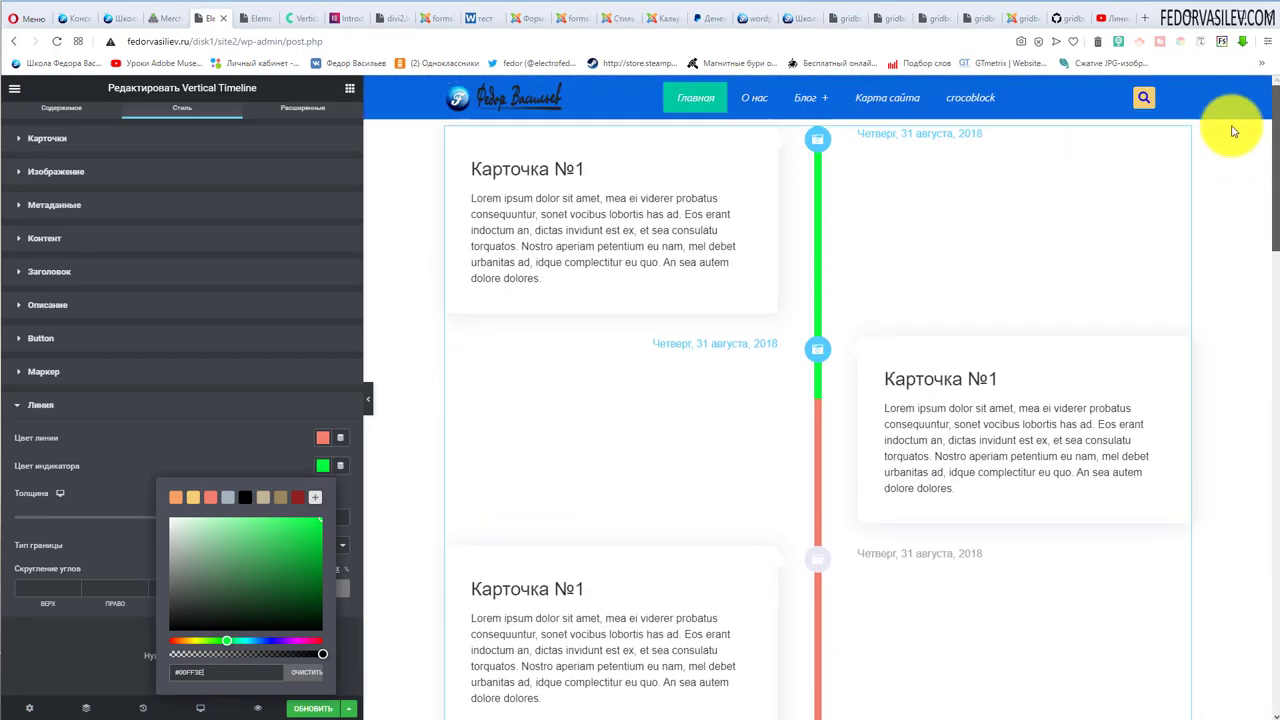
scroll(1234, 217, "down", 6)
scroll(1234, 400, "up", 5)
scroll(1236, 270, "down", 1)
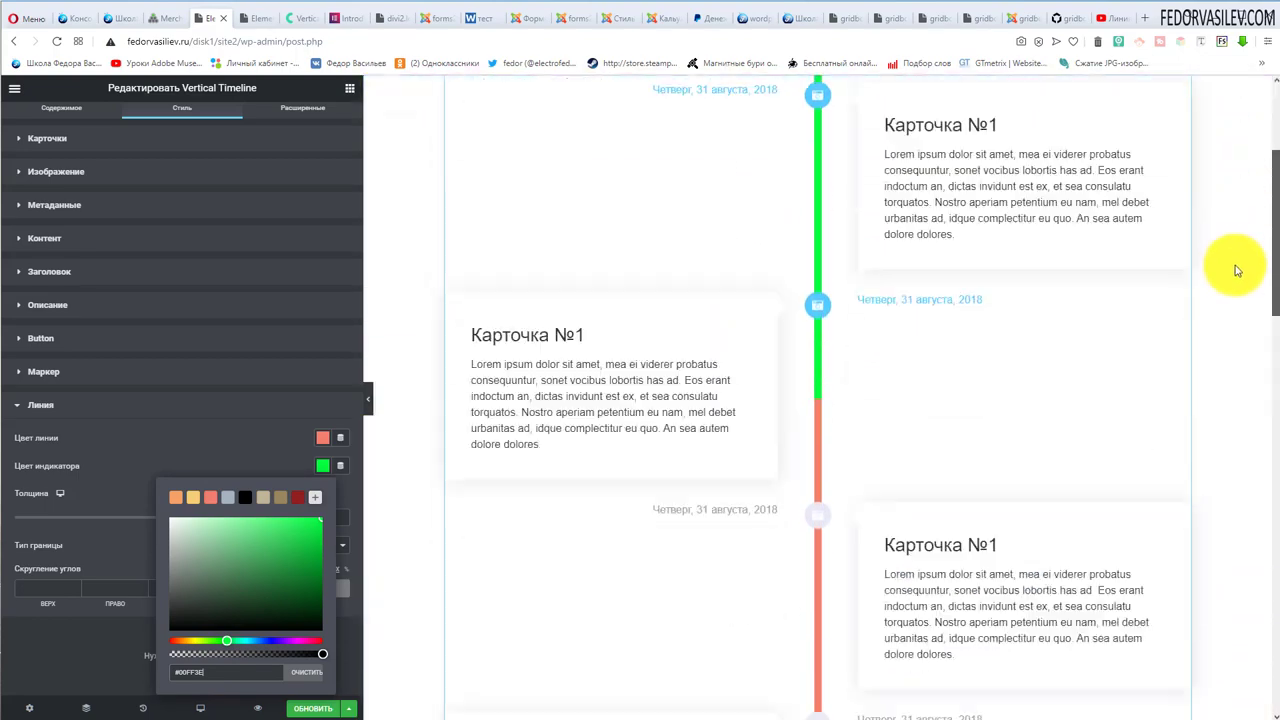
scroll(1233, 300, "down", 5)
scroll(1252, 250, "up", 7)
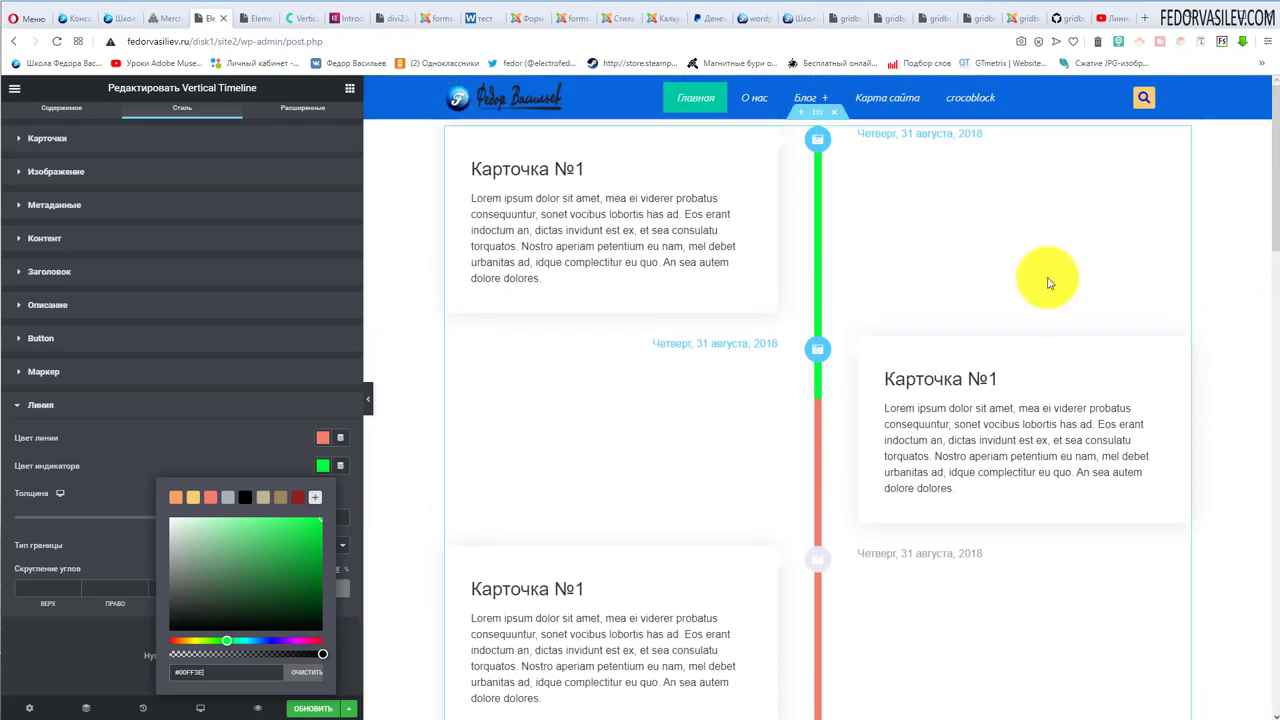
left_click(251, 461)
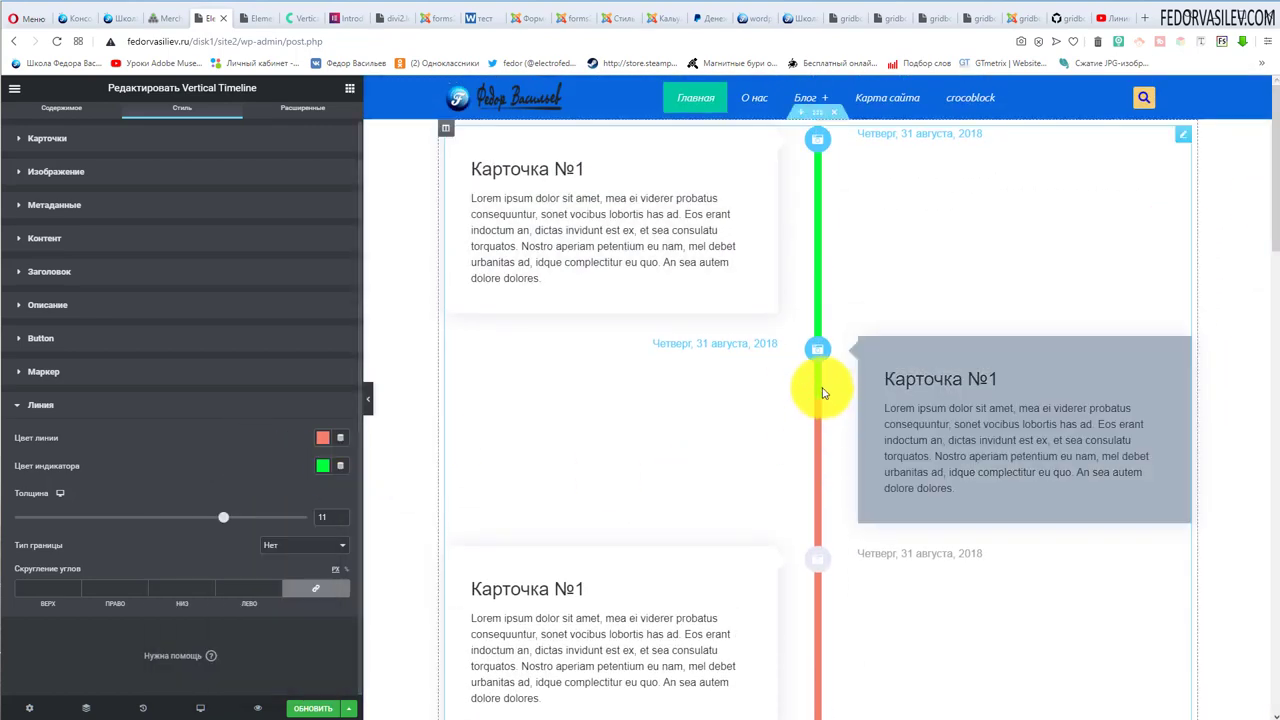
left_click_drag(1275, 215, 1257, 194)
In the Маркер style settings, set the markers' standard background colour to bright green #00FF45, and check it along the timeline.
left_click(43, 391)
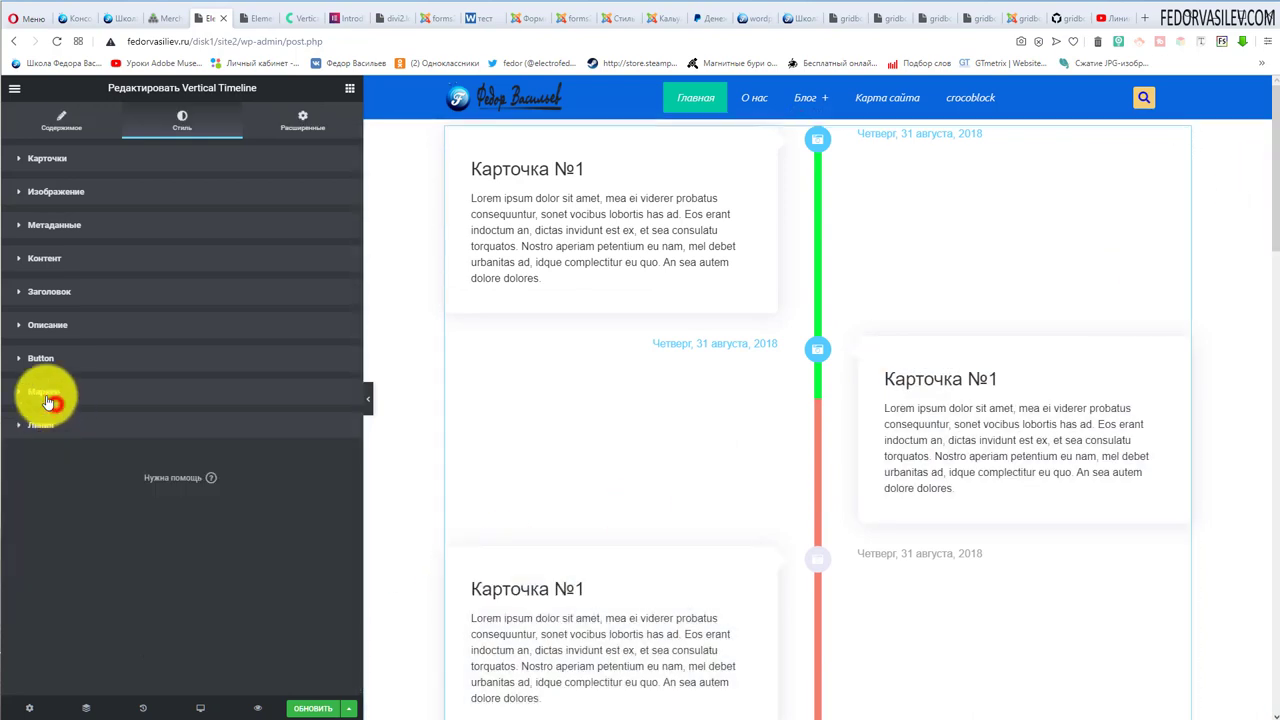
scroll(139, 467, "down", 2)
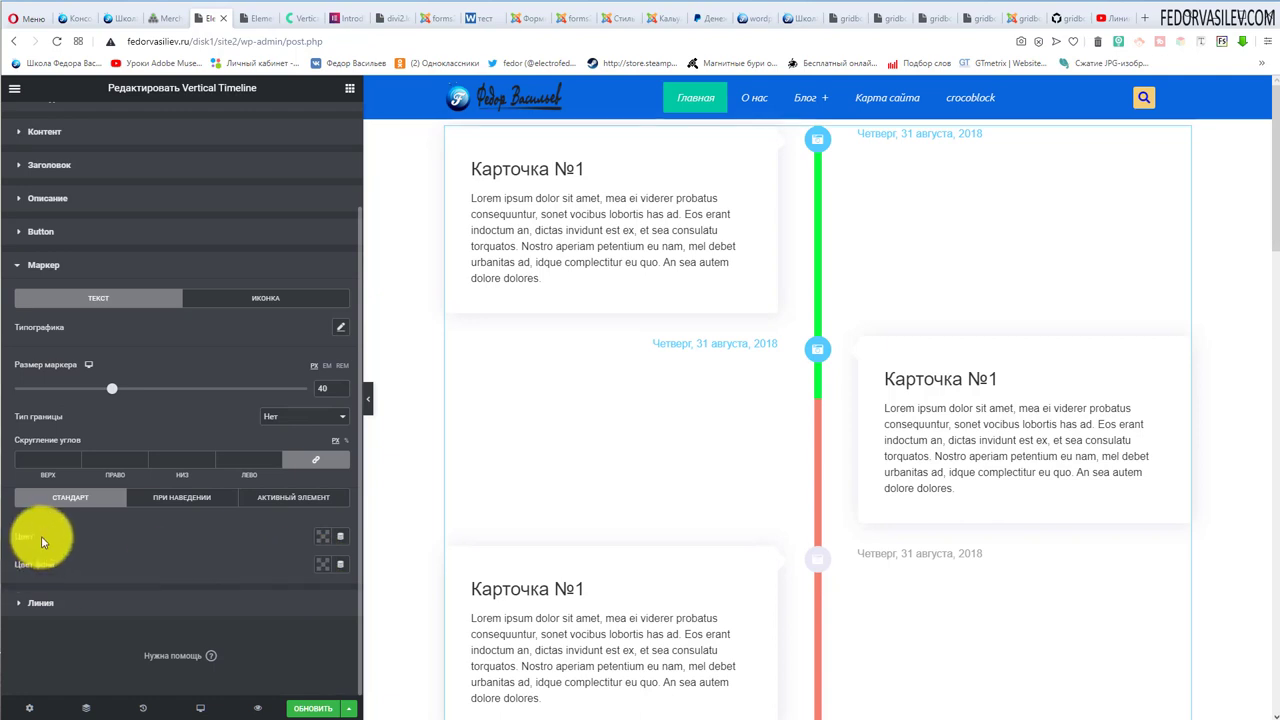
left_click(322, 536)
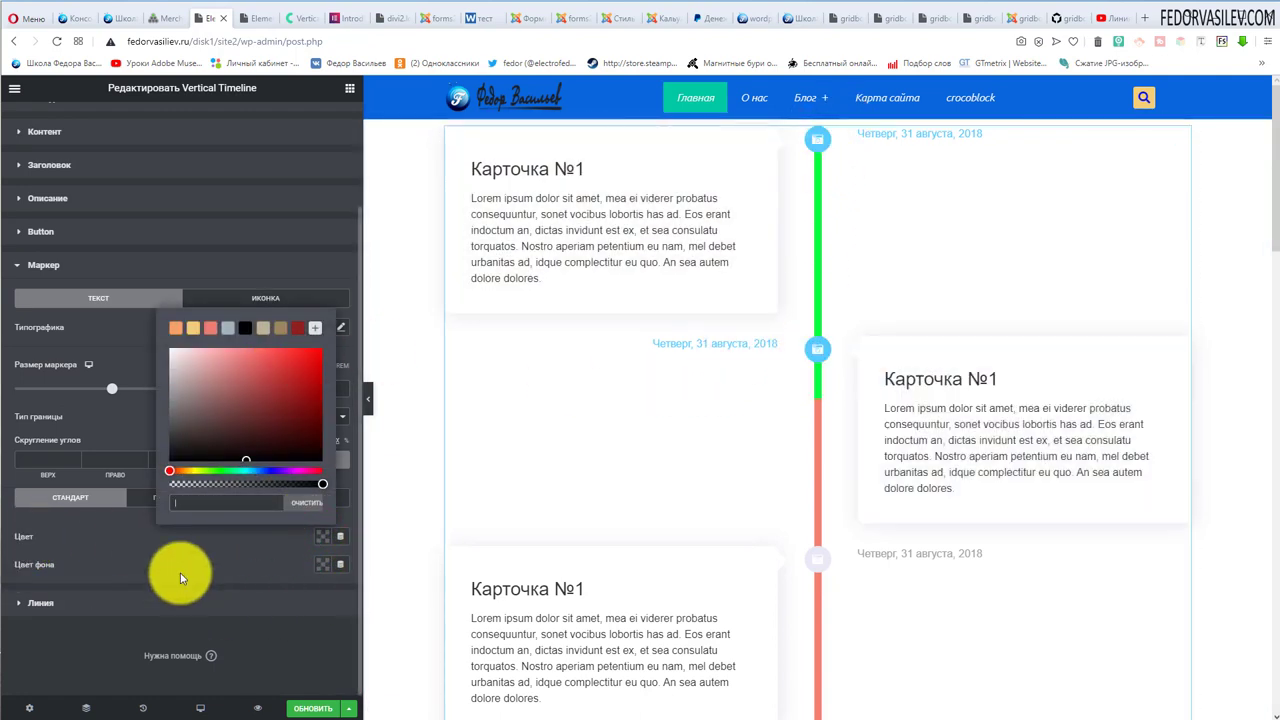
left_click(165, 556)
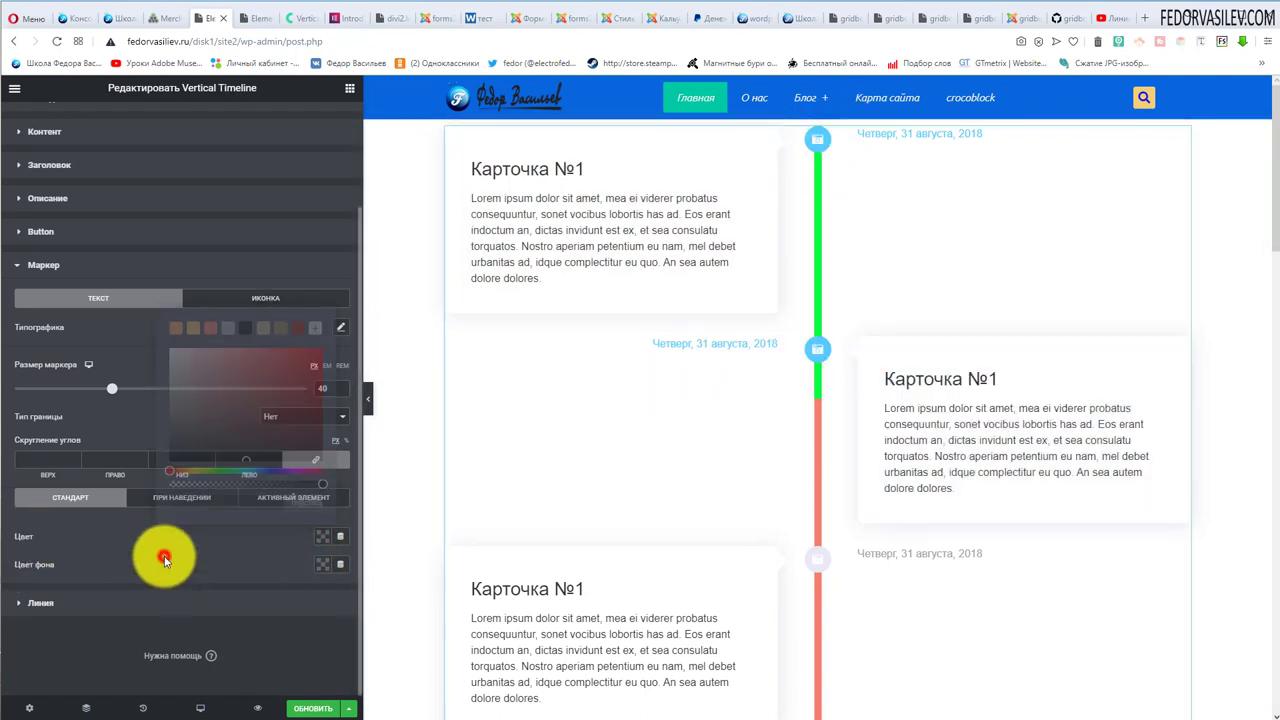
left_click(321, 570)
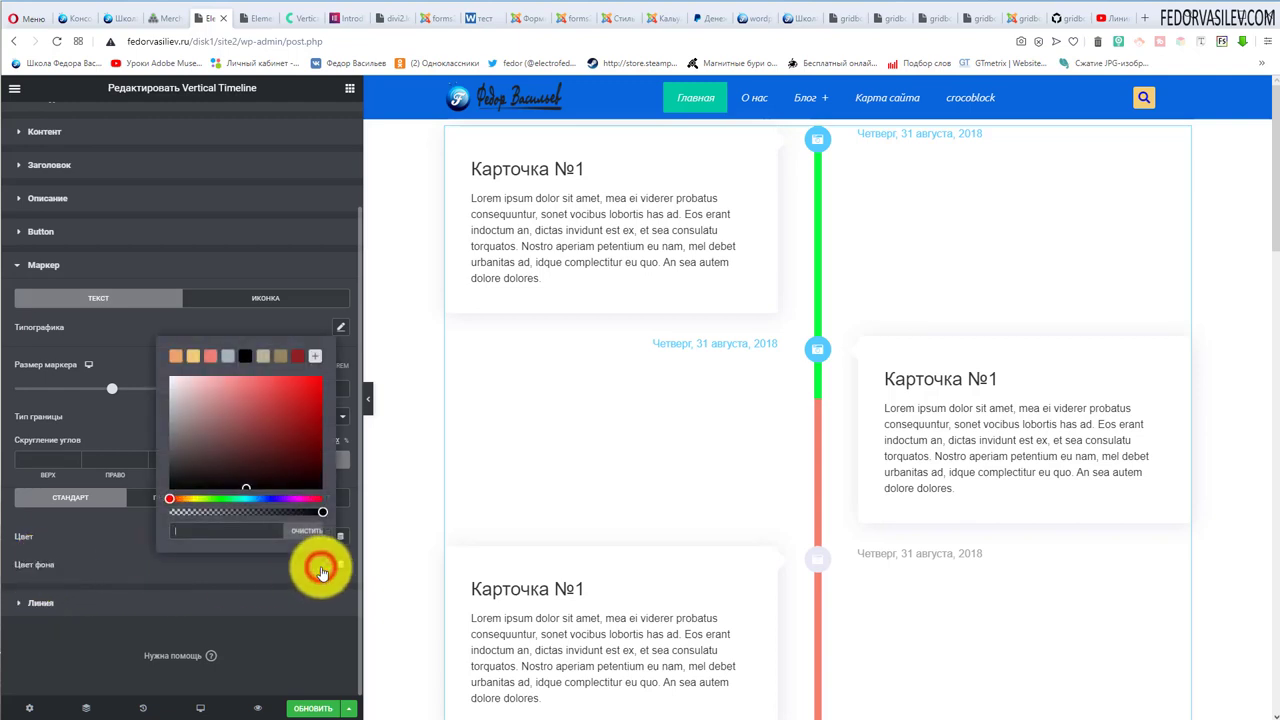
left_click(227, 498)
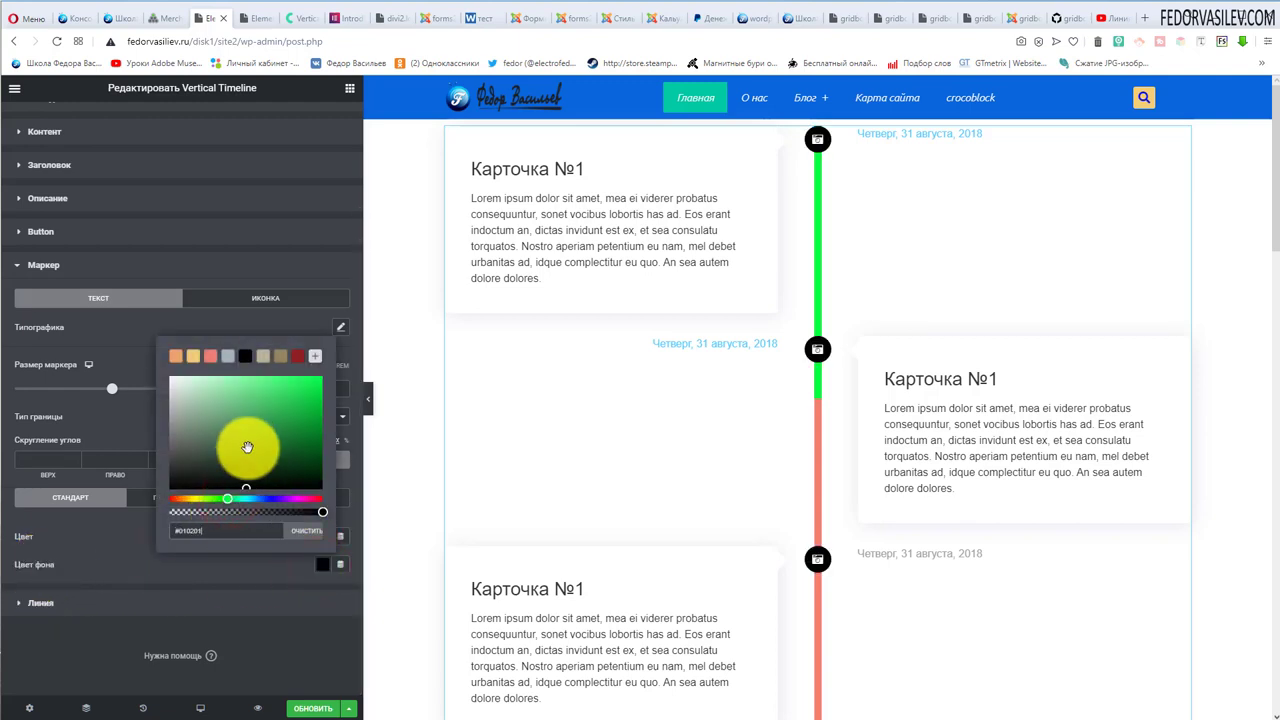
left_click_drag(247, 447, 337, 386)
scroll(1272, 386, "down", 2)
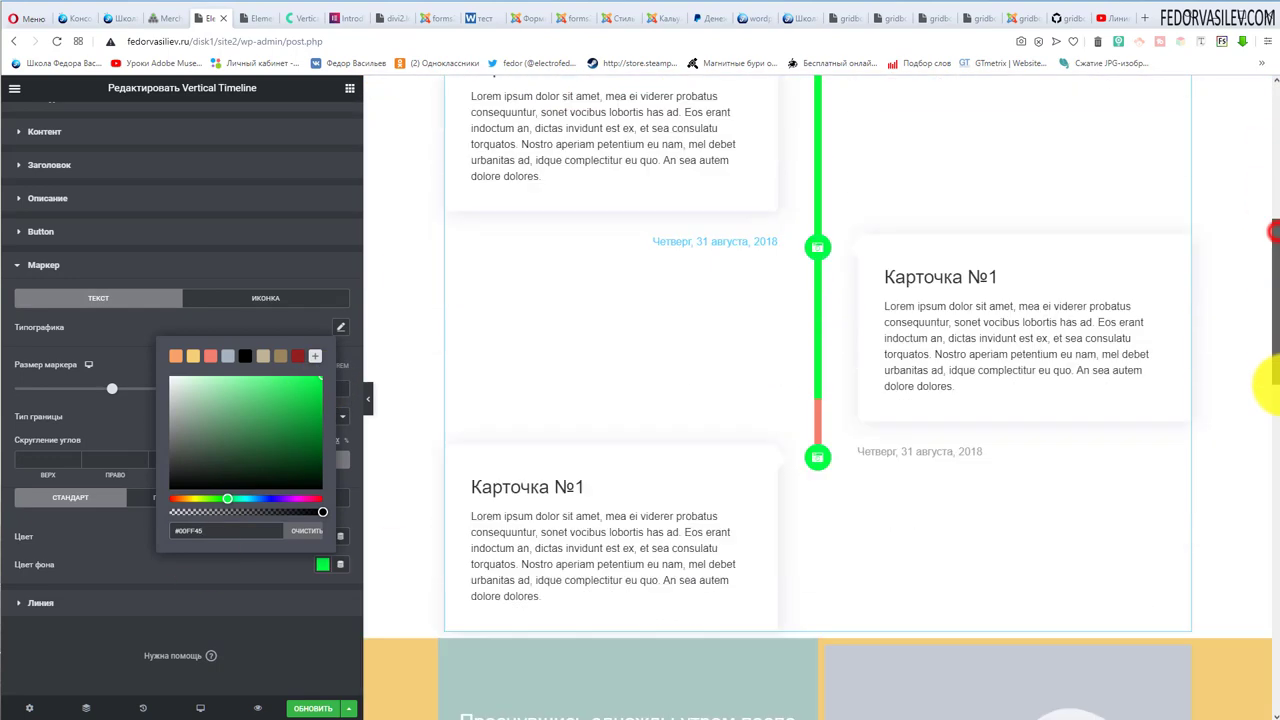
scroll(1266, 243, "up", 2)
left_click(91, 428)
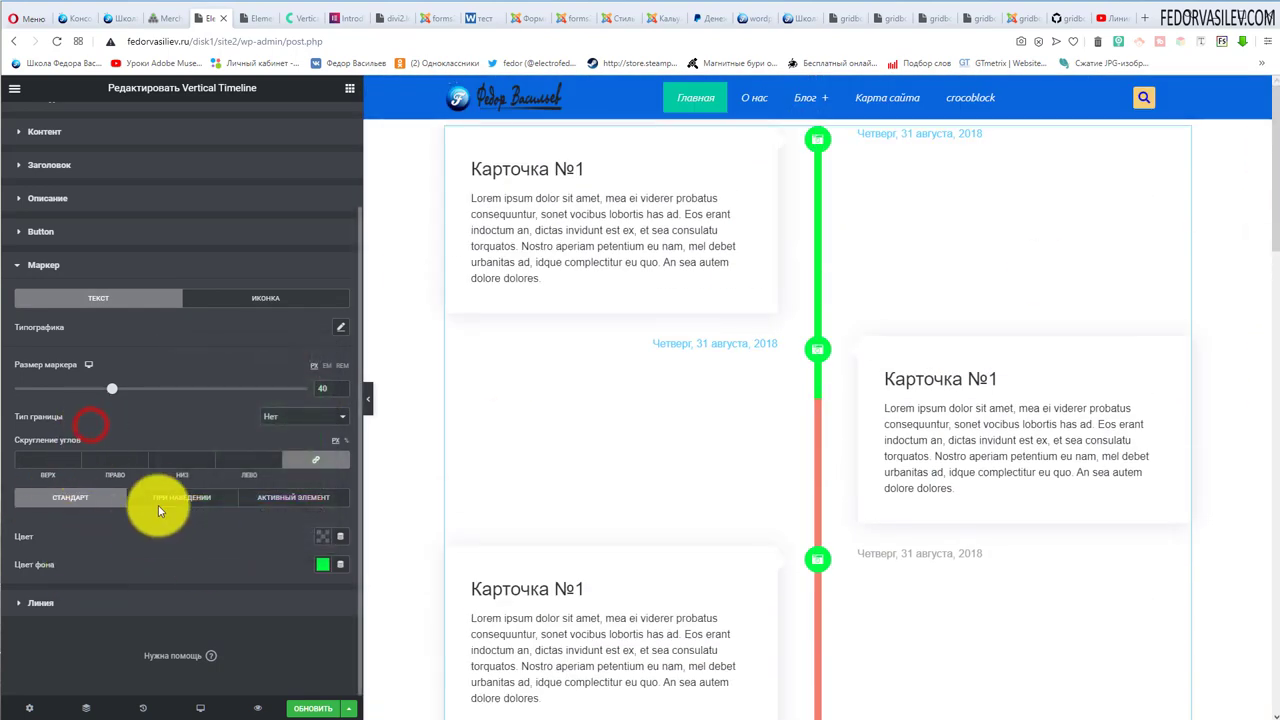
Set the markers' hover background colour to red, check it on the timeline, and collapse the Маркер settings.
left_click(163, 496)
left_click(320, 565)
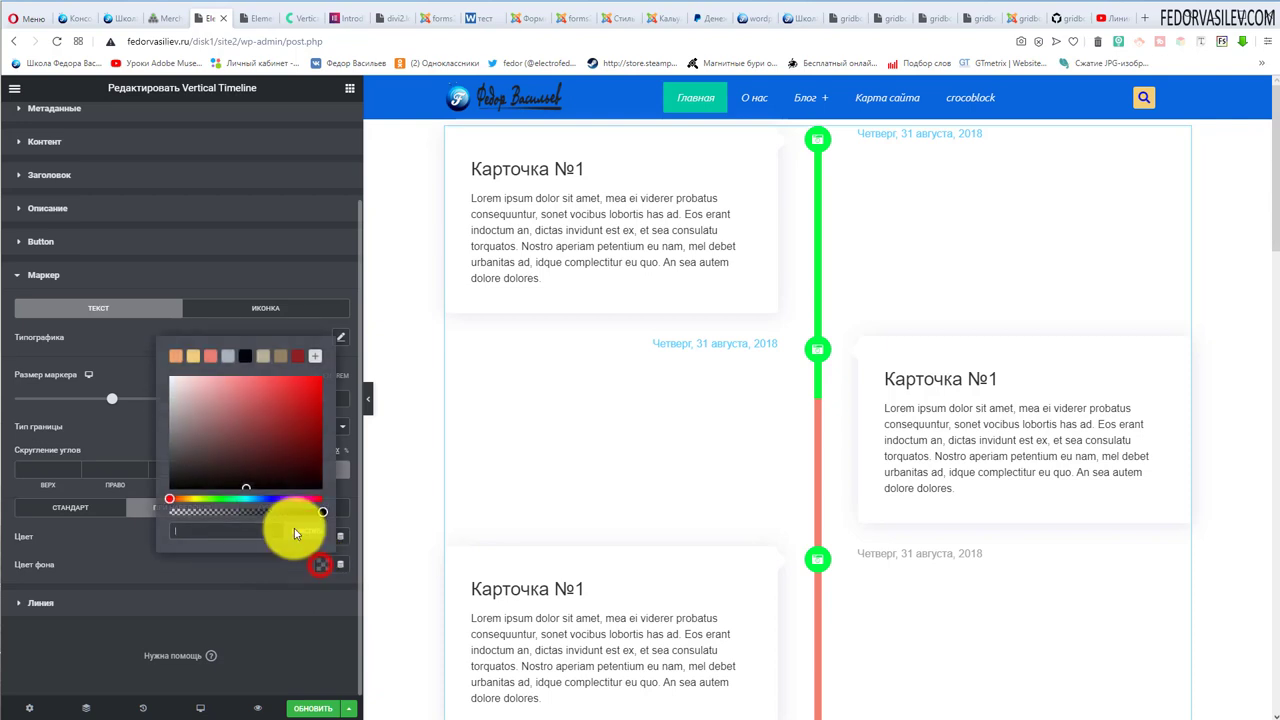
left_click(186, 590)
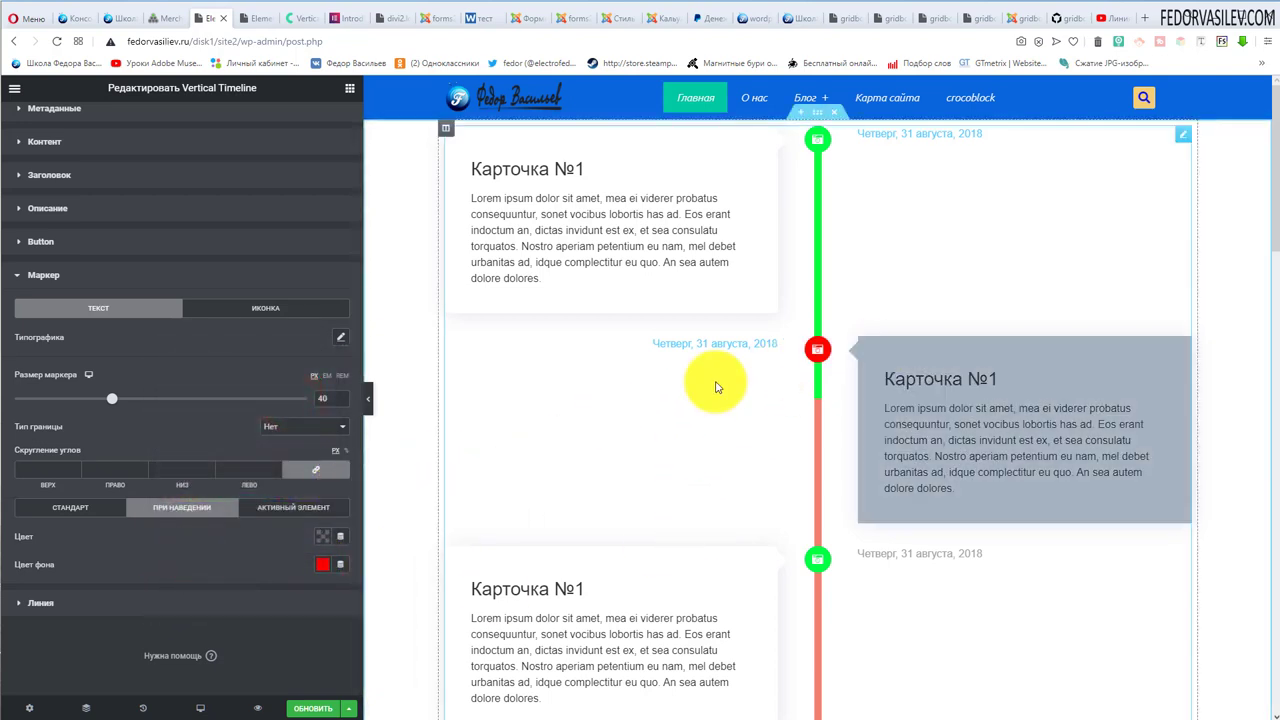
scroll(1257, 380, "down", 1)
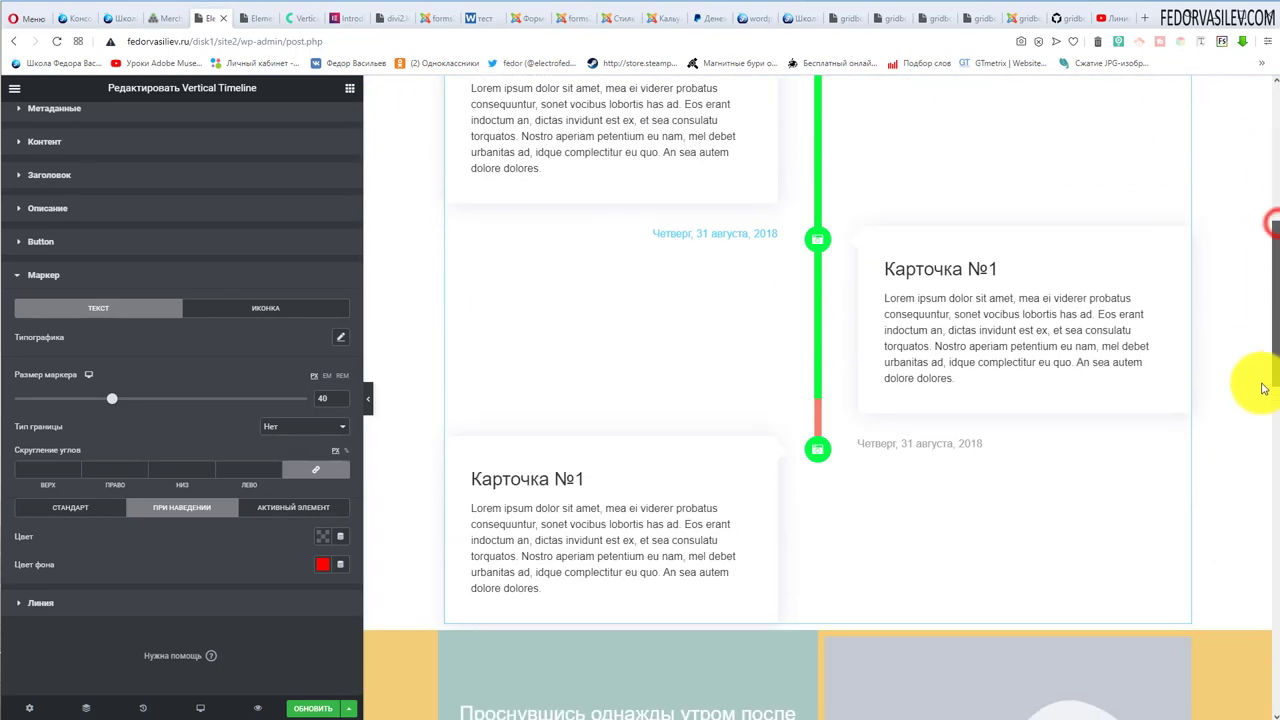
scroll(1223, 309, "up", 2)
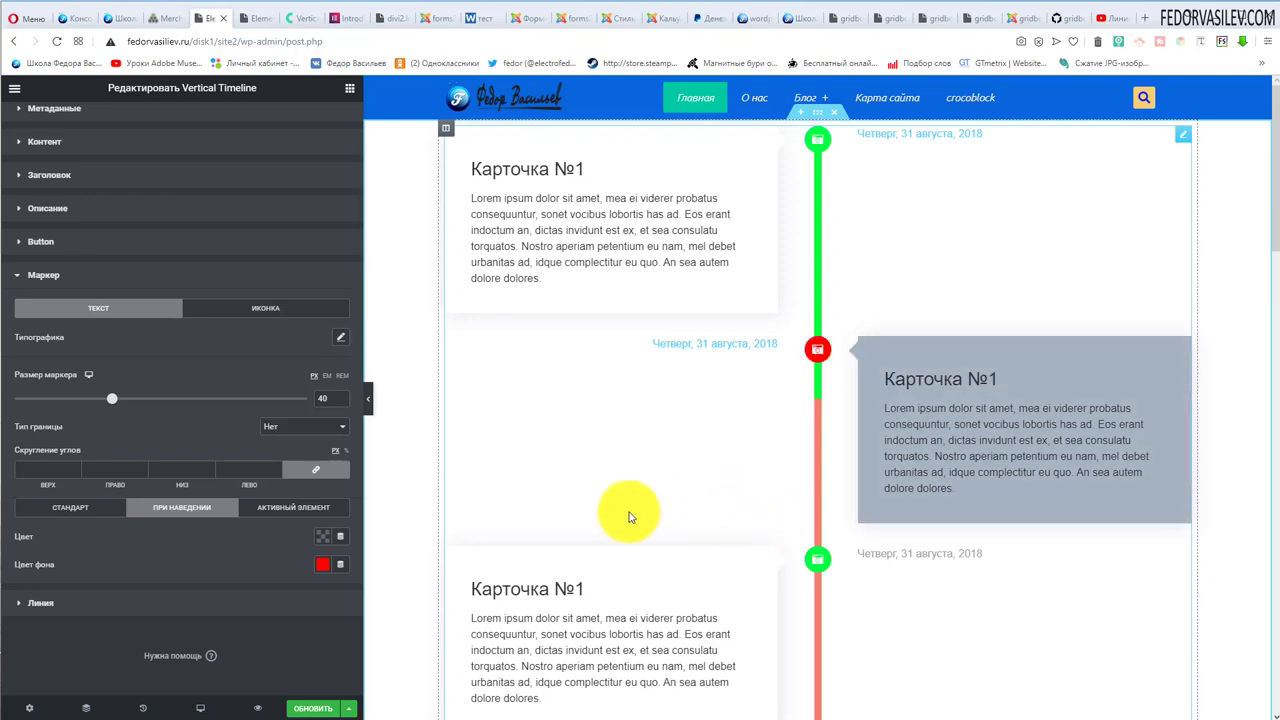
left_click(90, 272)
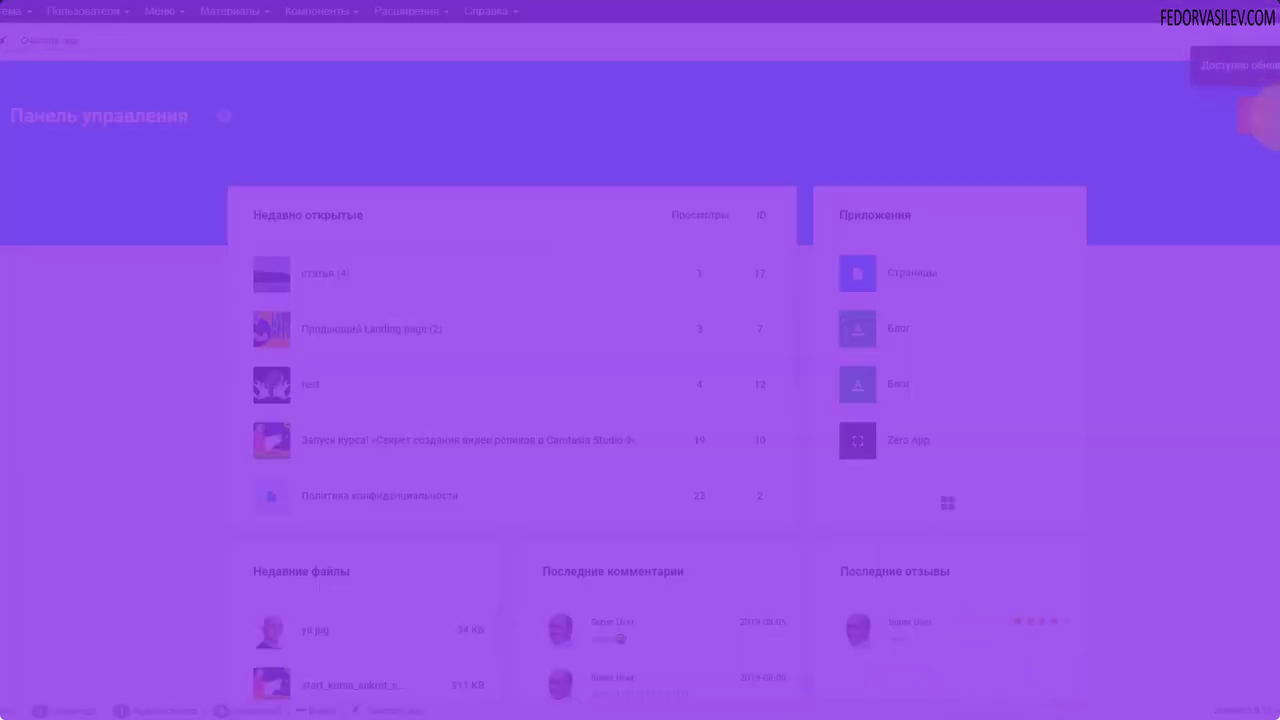
left_click(1266, 122)
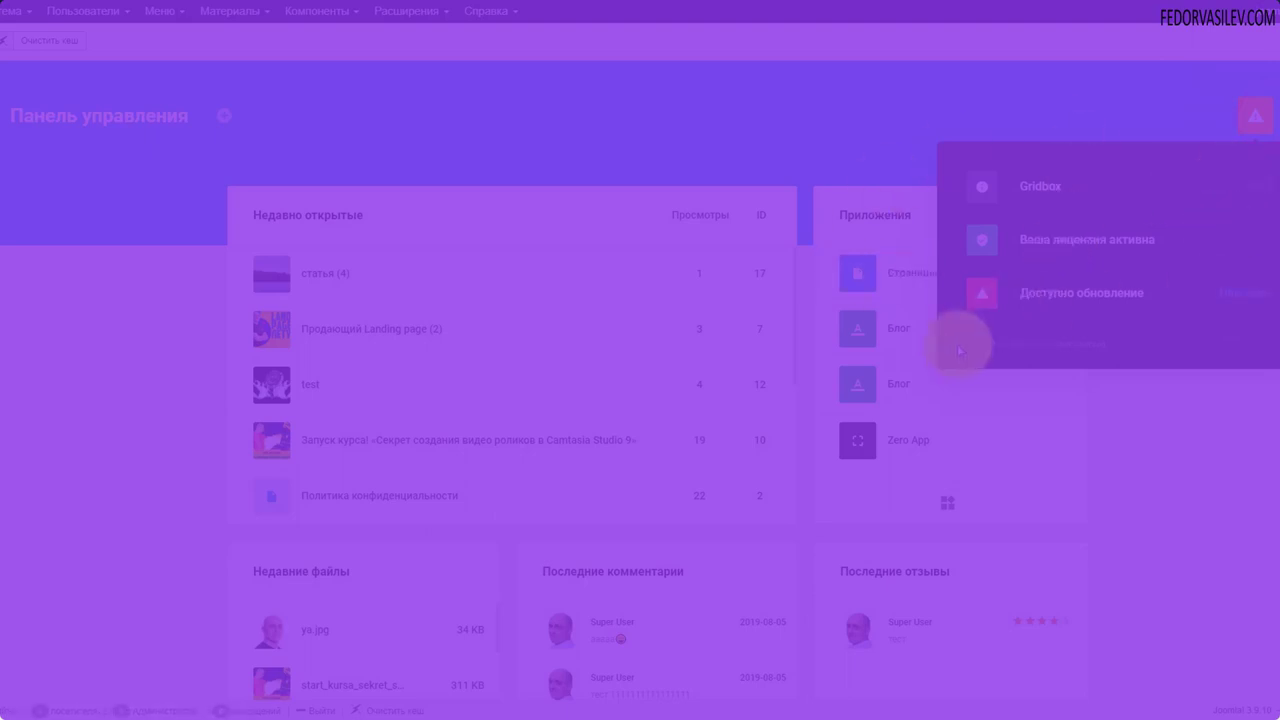
left_click(1046, 249)
left_click(857, 440)
left_click(23, 241)
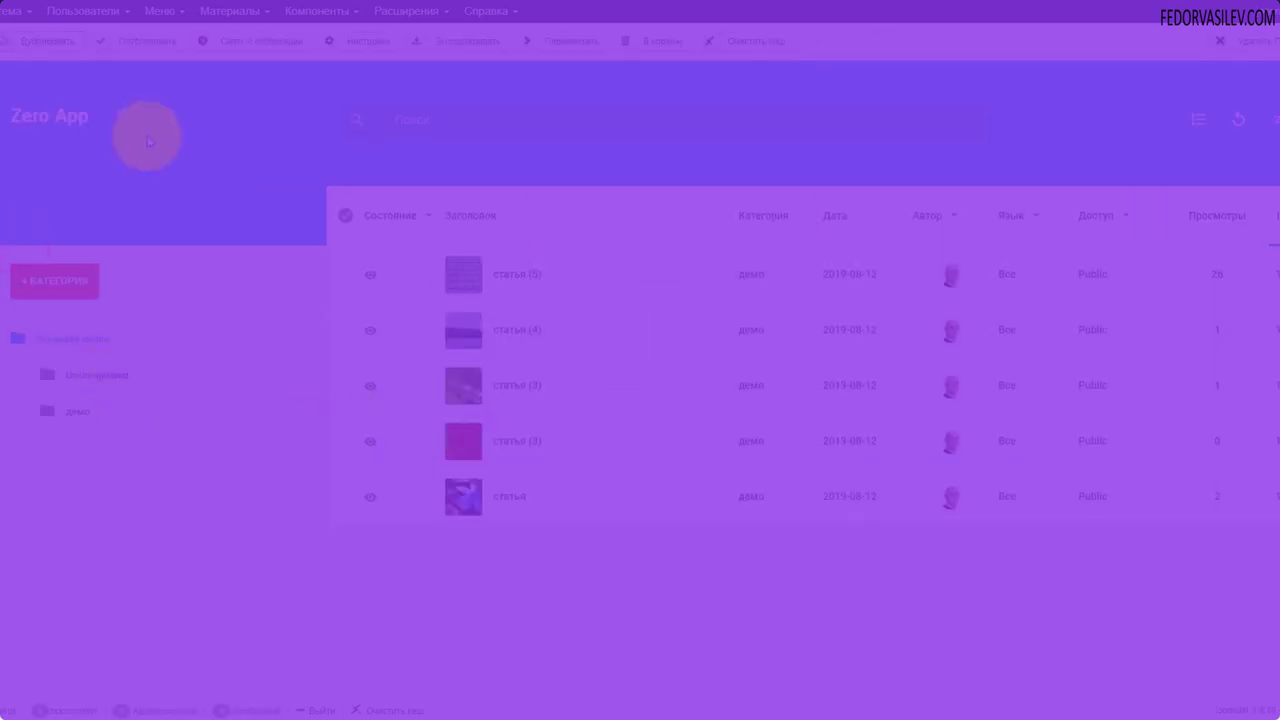
left_click(127, 120)
left_click(134, 296)
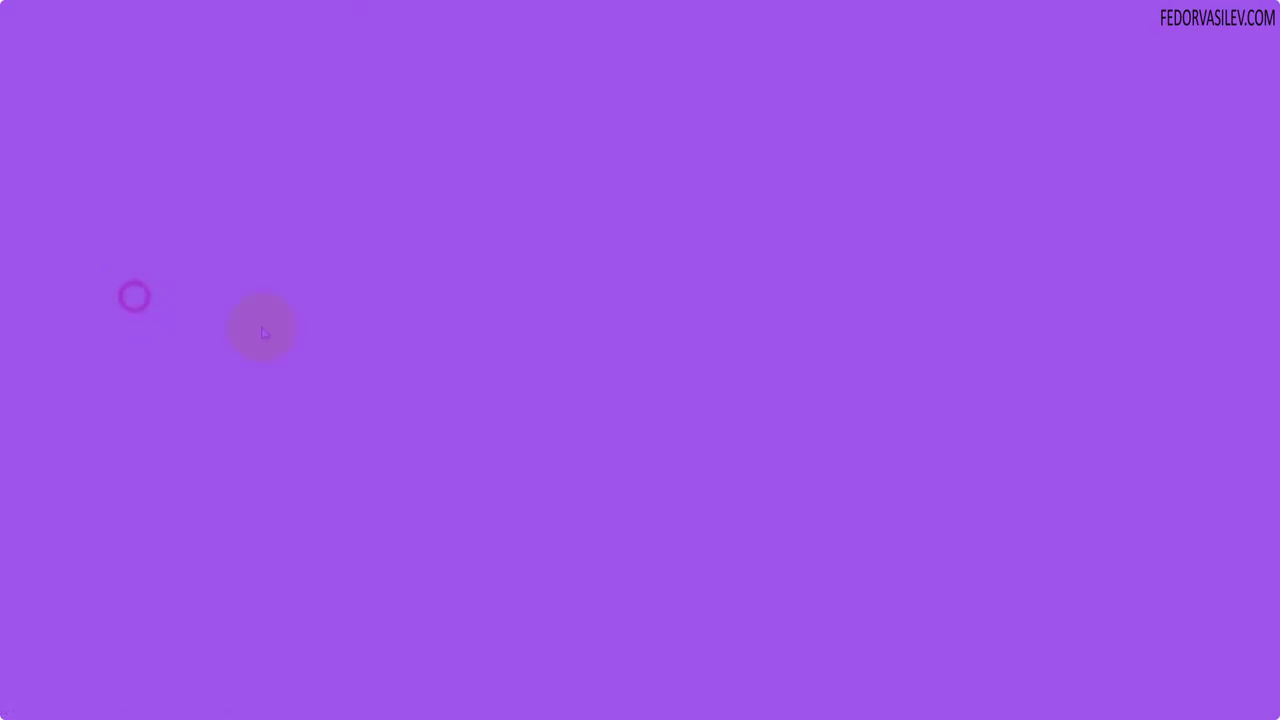